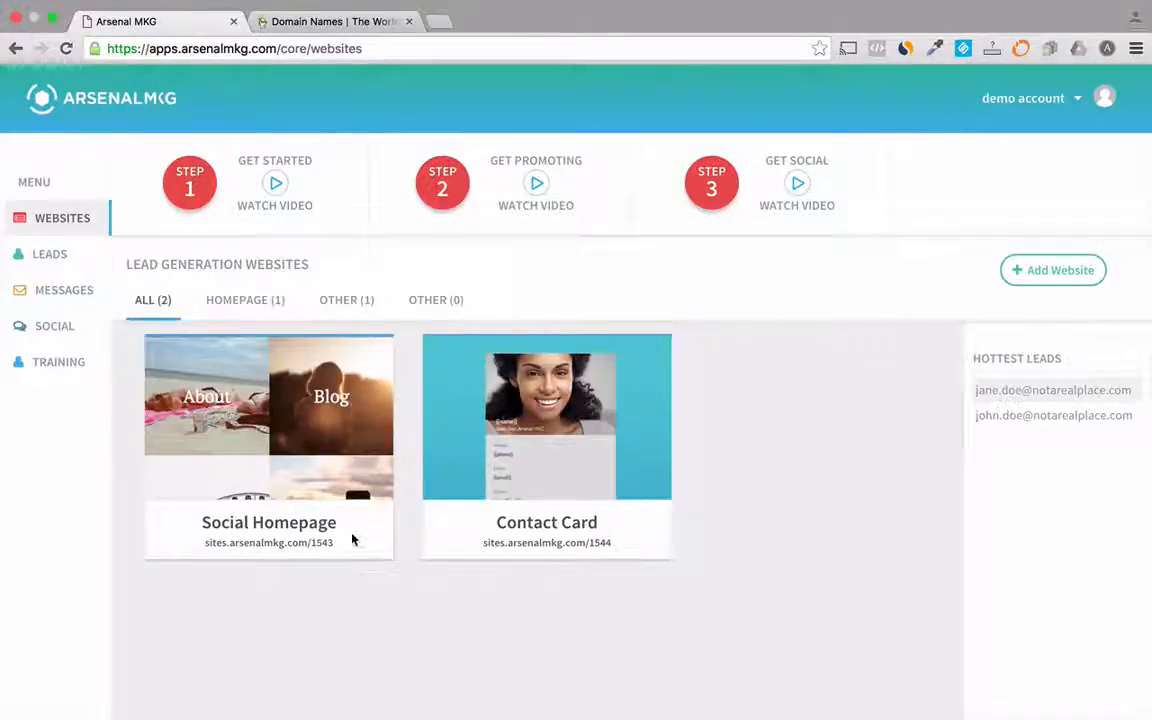
- Open the name and URL settings of the Social Homepage website
mouse_move(354, 539)
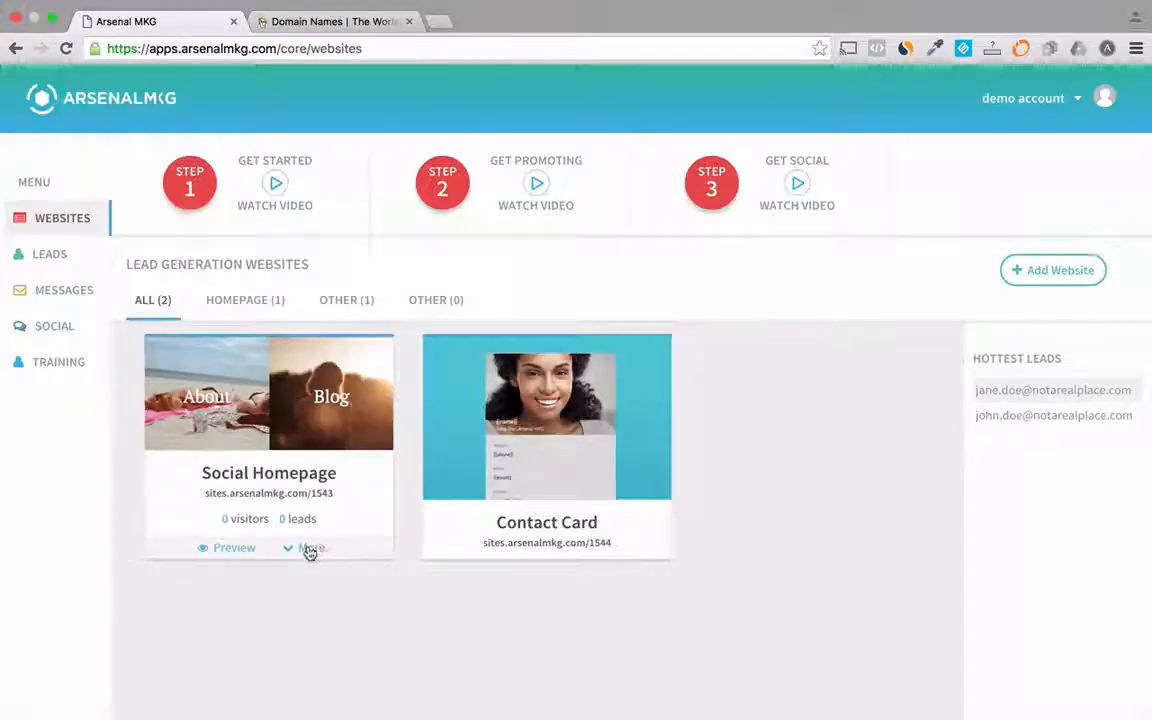
click(310, 550)
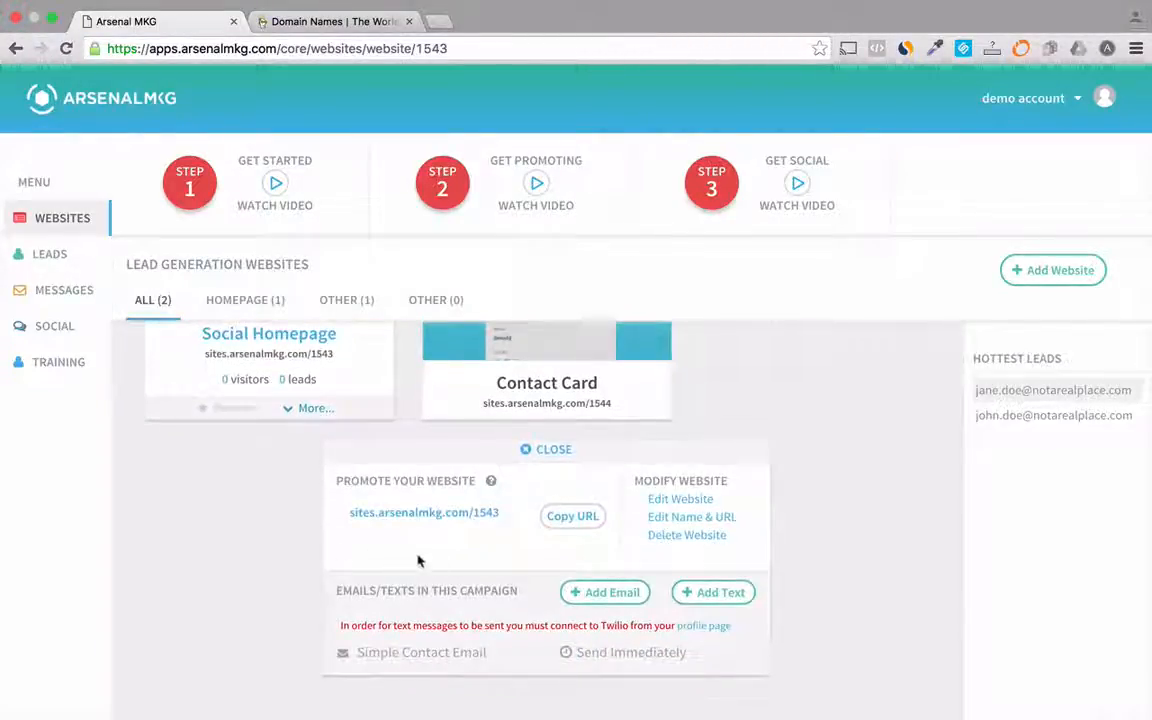
click(680, 519)
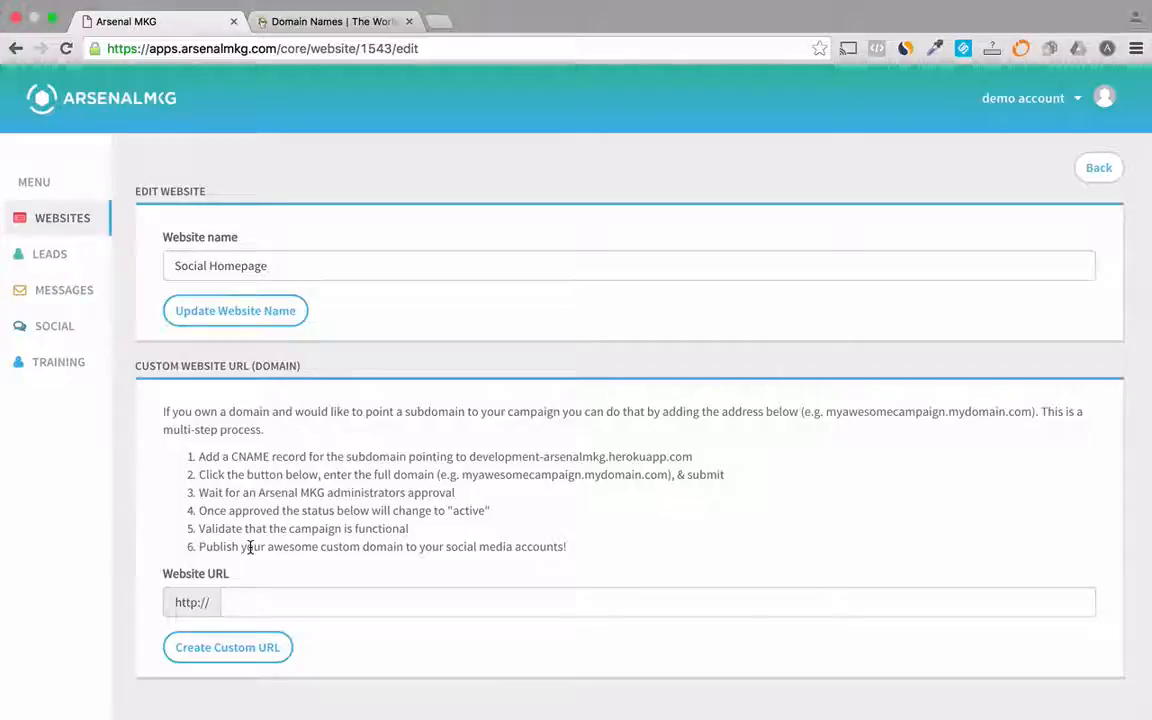
- Create a custom website URL using the www subdomain of the owner's .co domain
click(257, 600)
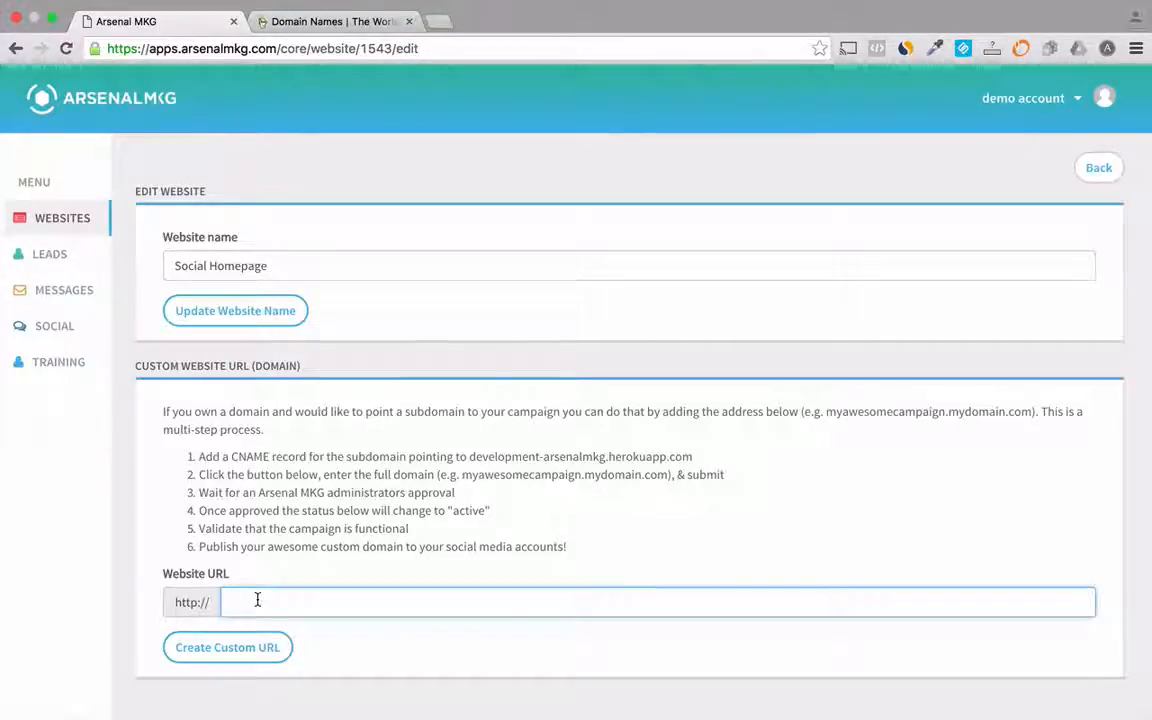
text(www)
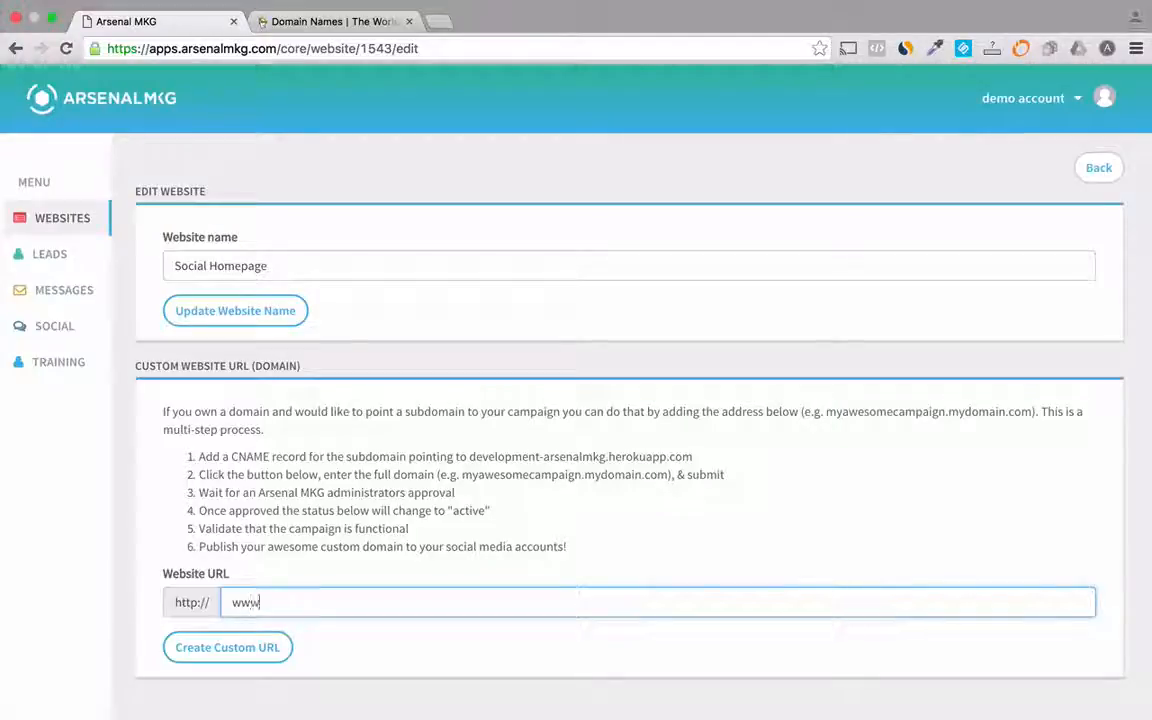
text(.jaso)
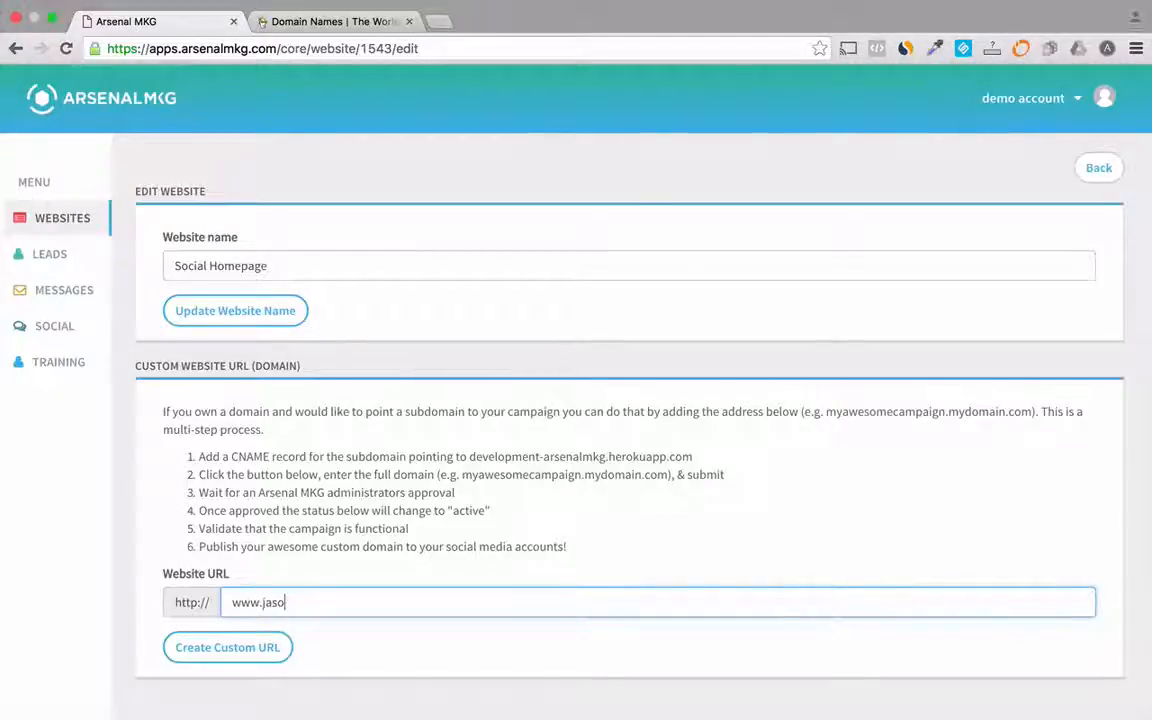
text(nwardrop.)
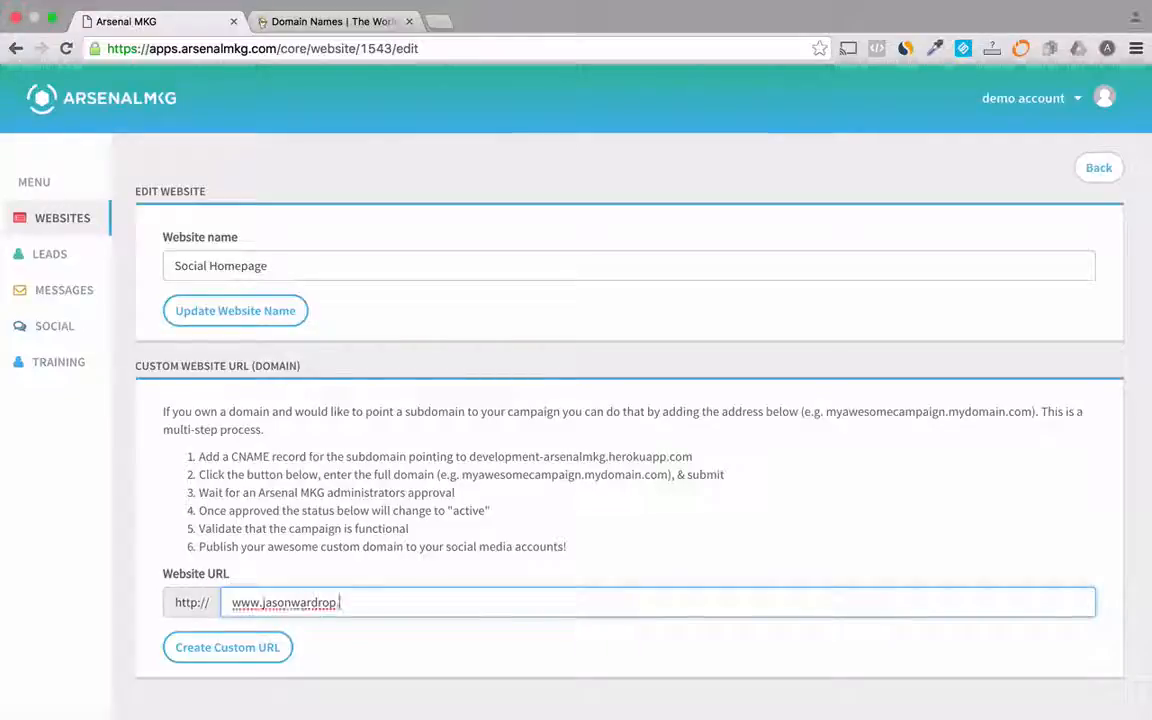
text(co)
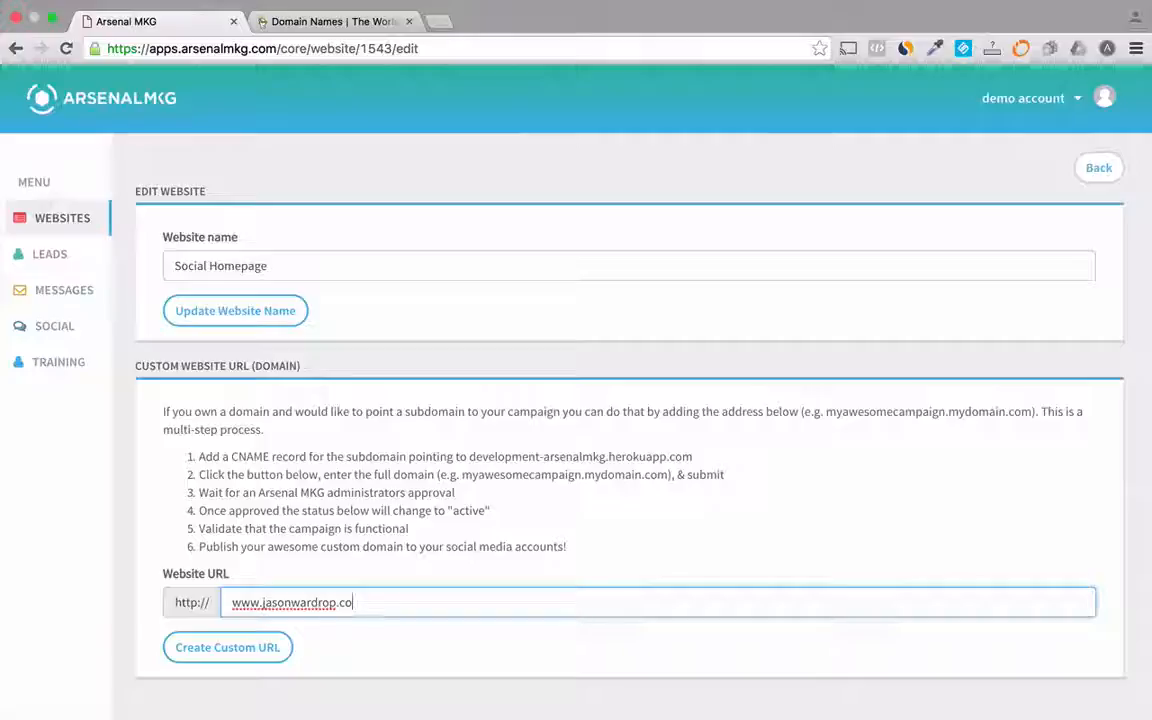
click(229, 652)
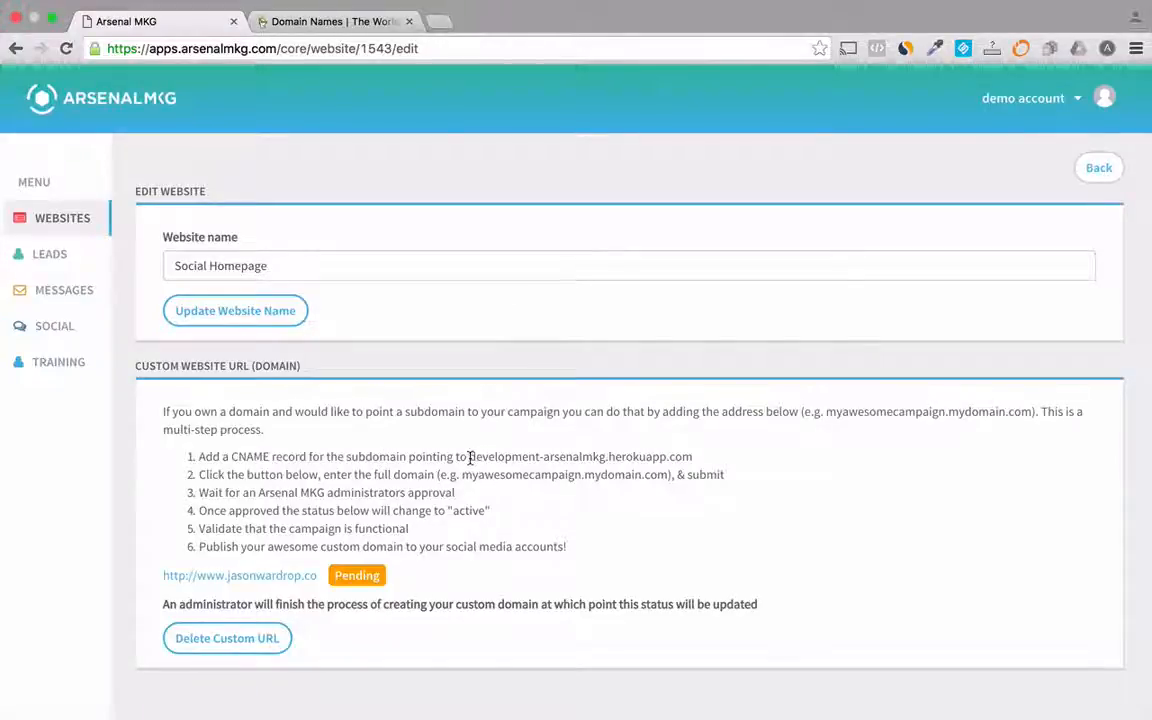
- Copy the CNAME target development-arsenalmkg.herokuapp.com and switch to the GoDaddy tab
drag(469, 457, 692, 453)
key(super+c)
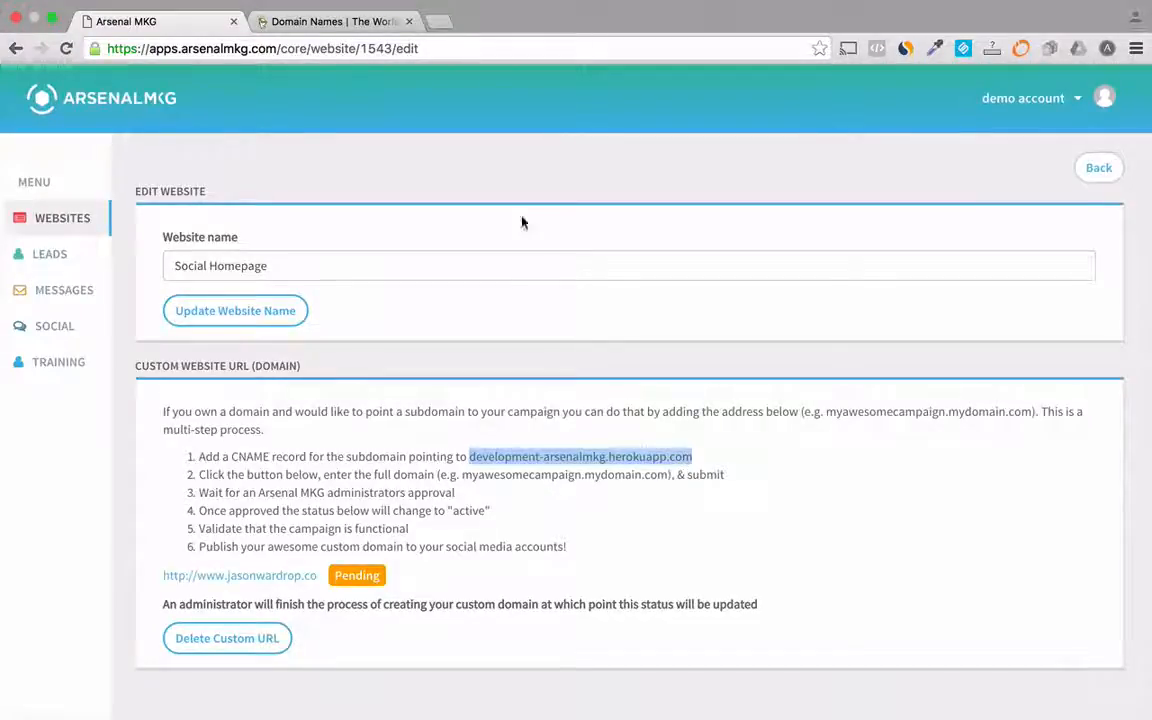
click(320, 27)
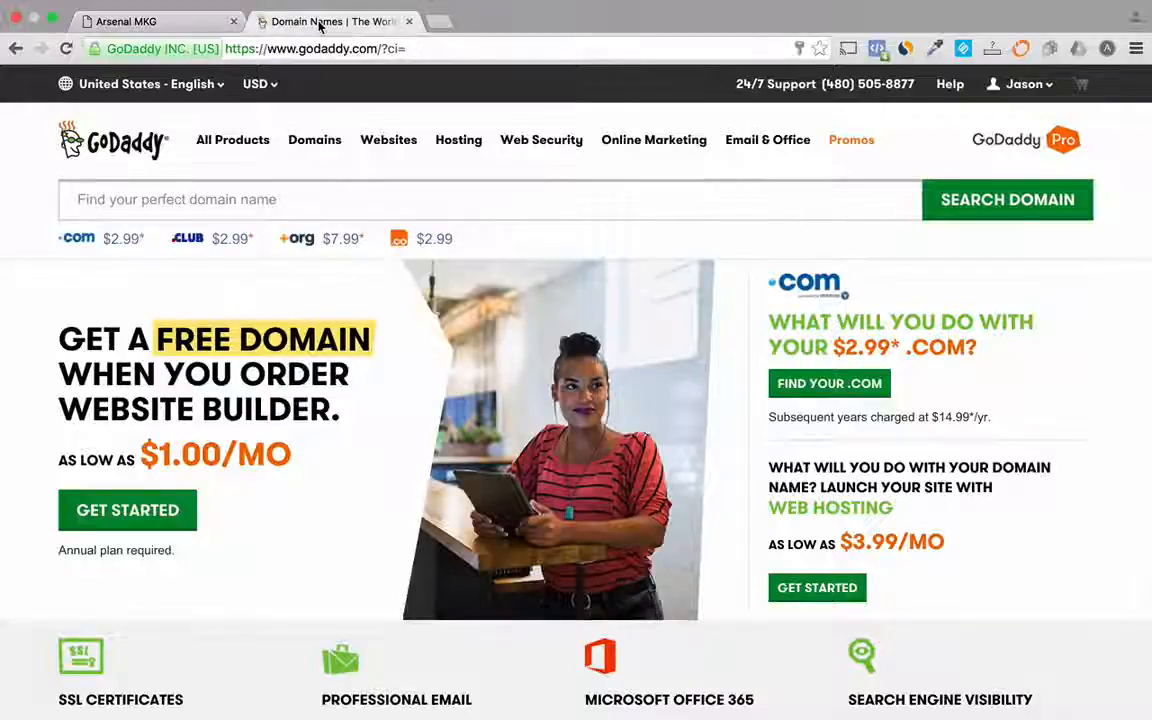
- Open the domain details of the owner's .co domain from Manage My Domains
click(313, 149)
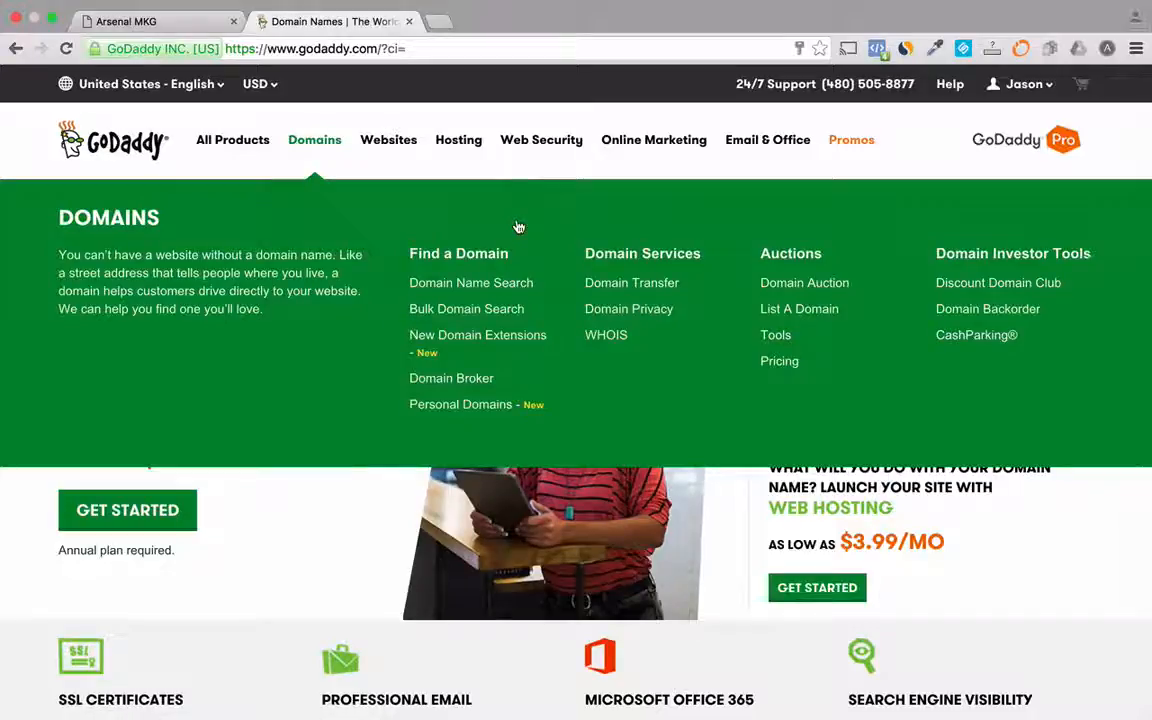
click(1025, 90)
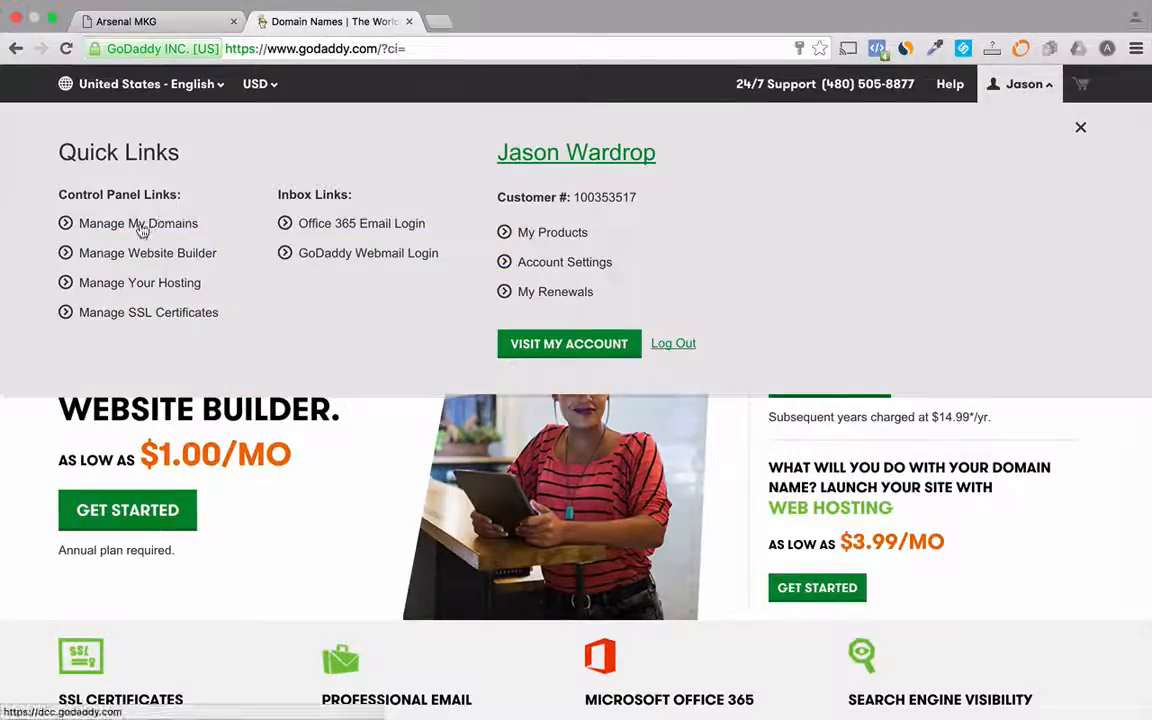
click(143, 230)
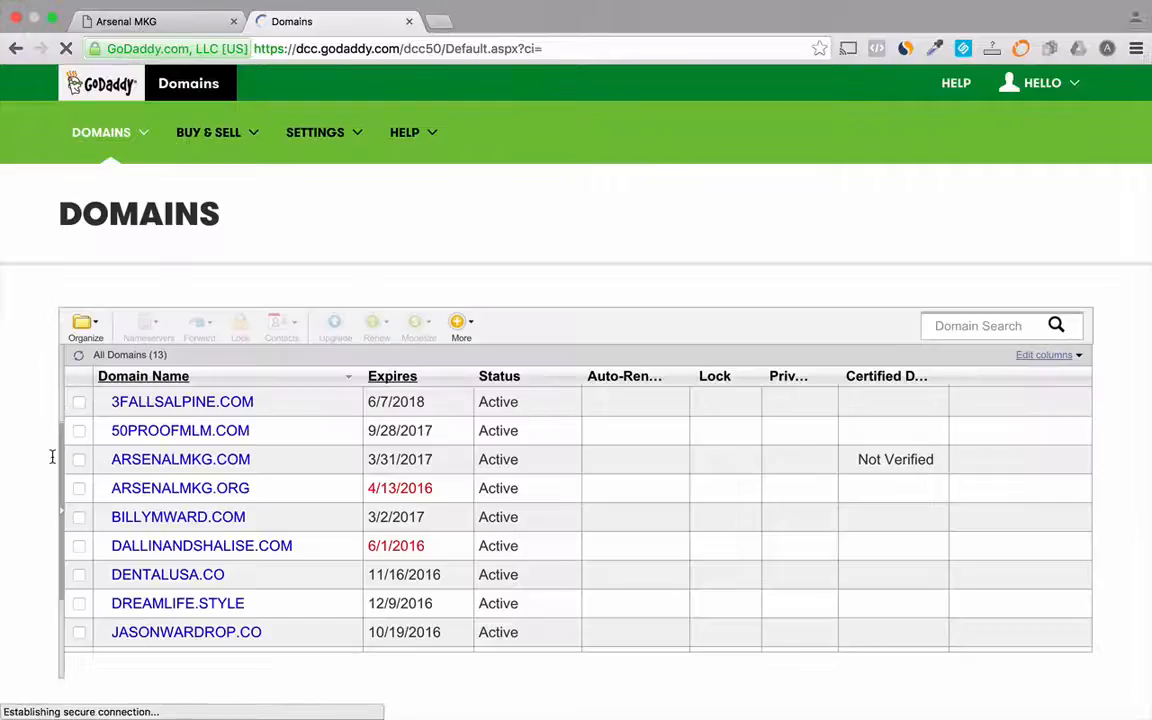
click(157, 634)
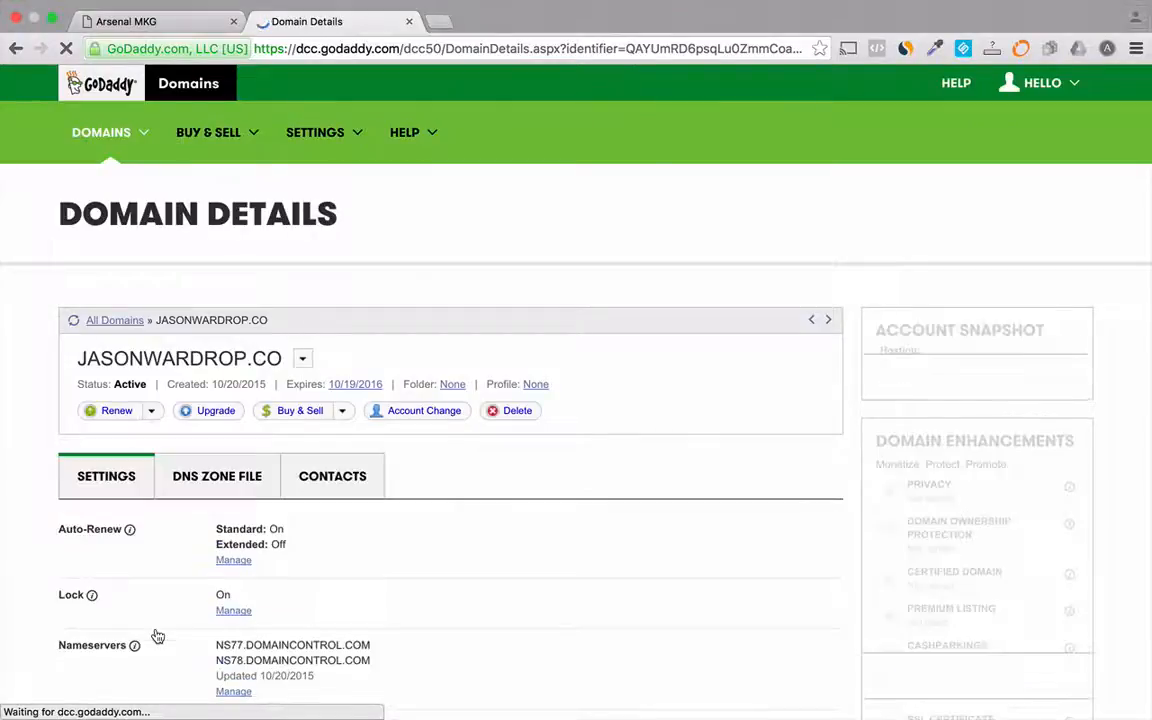
- Open the domain's DNS zone file
scroll(157, 636, down, 2)
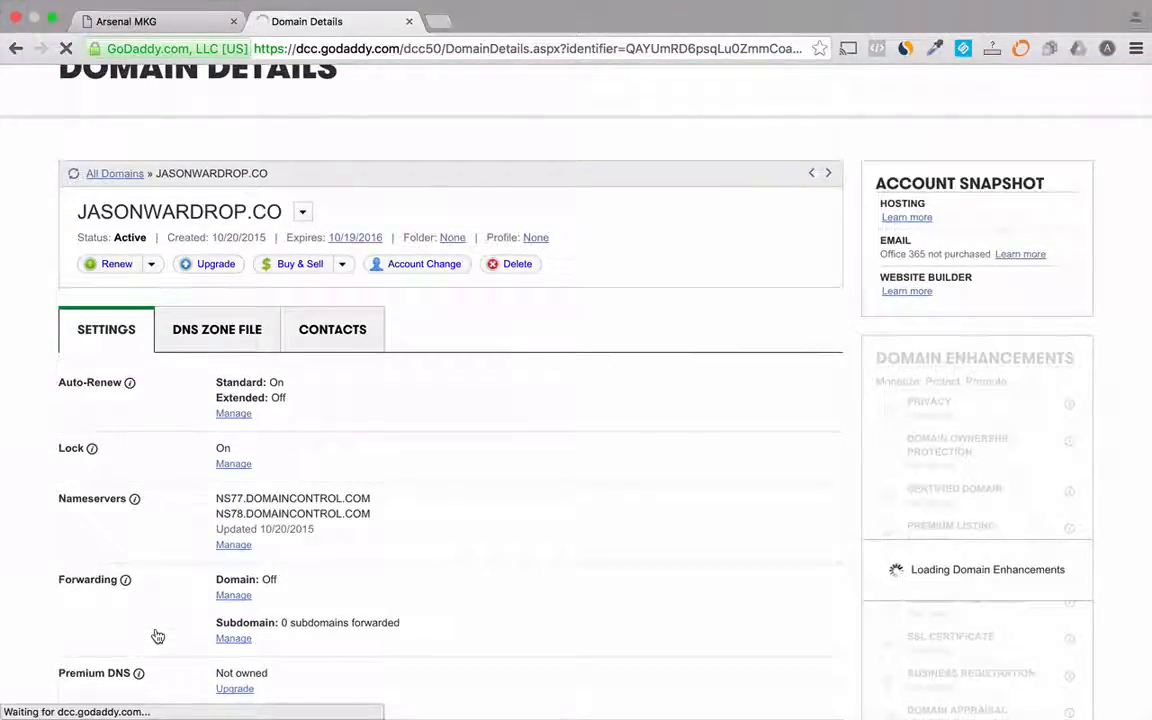
scroll(157, 636, up, 2)
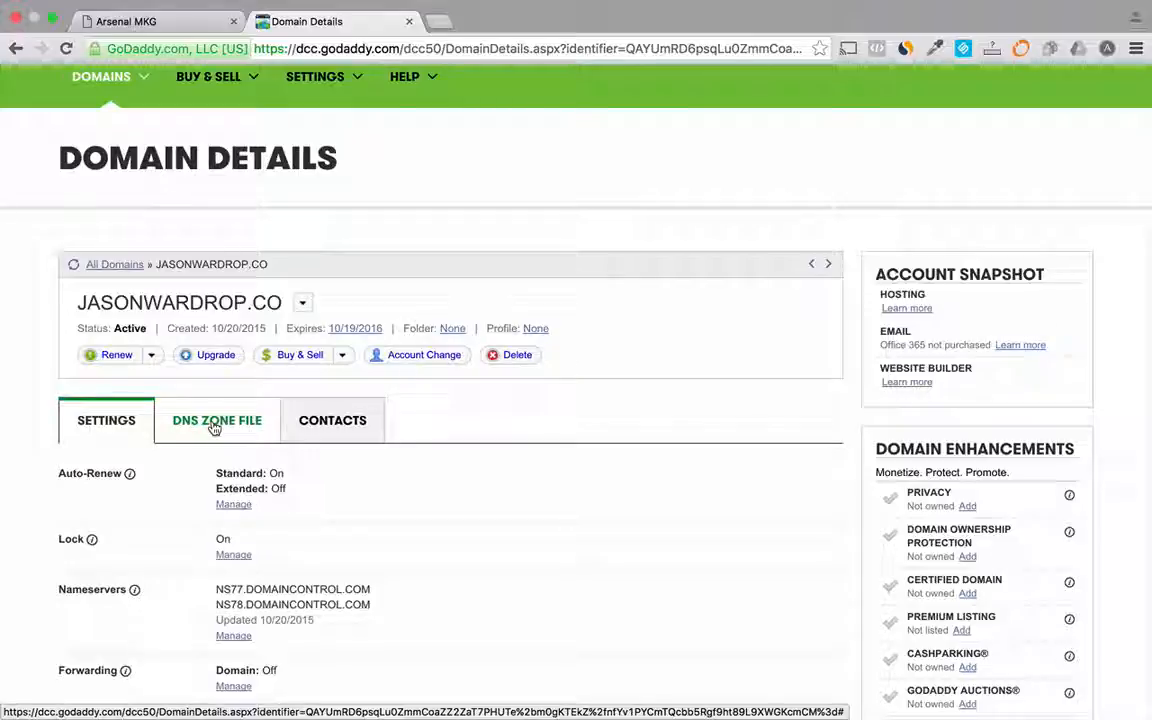
click(214, 427)
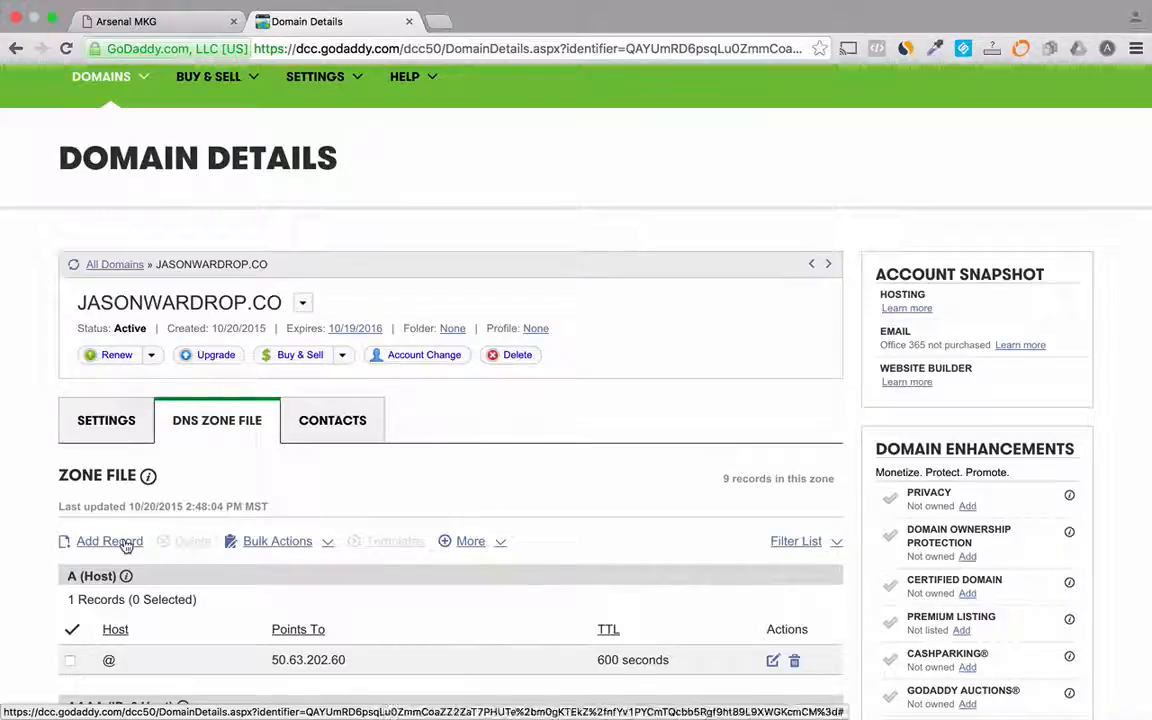
- Try to add a CNAME record with host www pointing to development-arsenalmkg.herokuapp.com
click(125, 546)
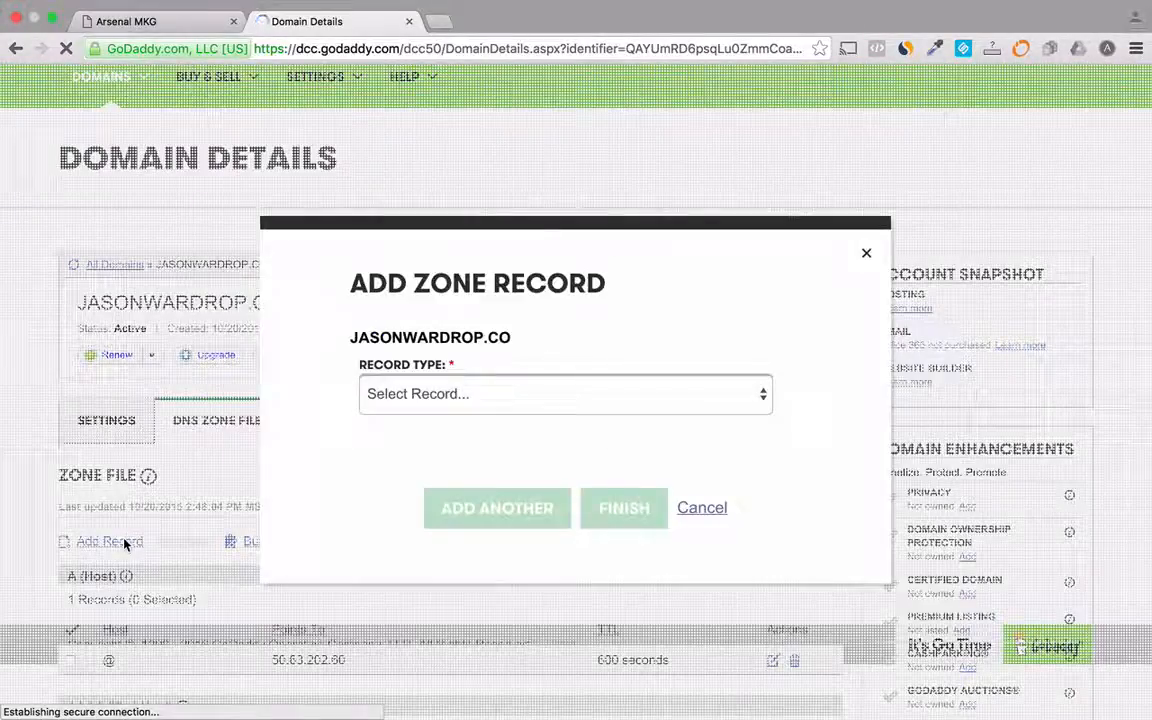
click(421, 396)
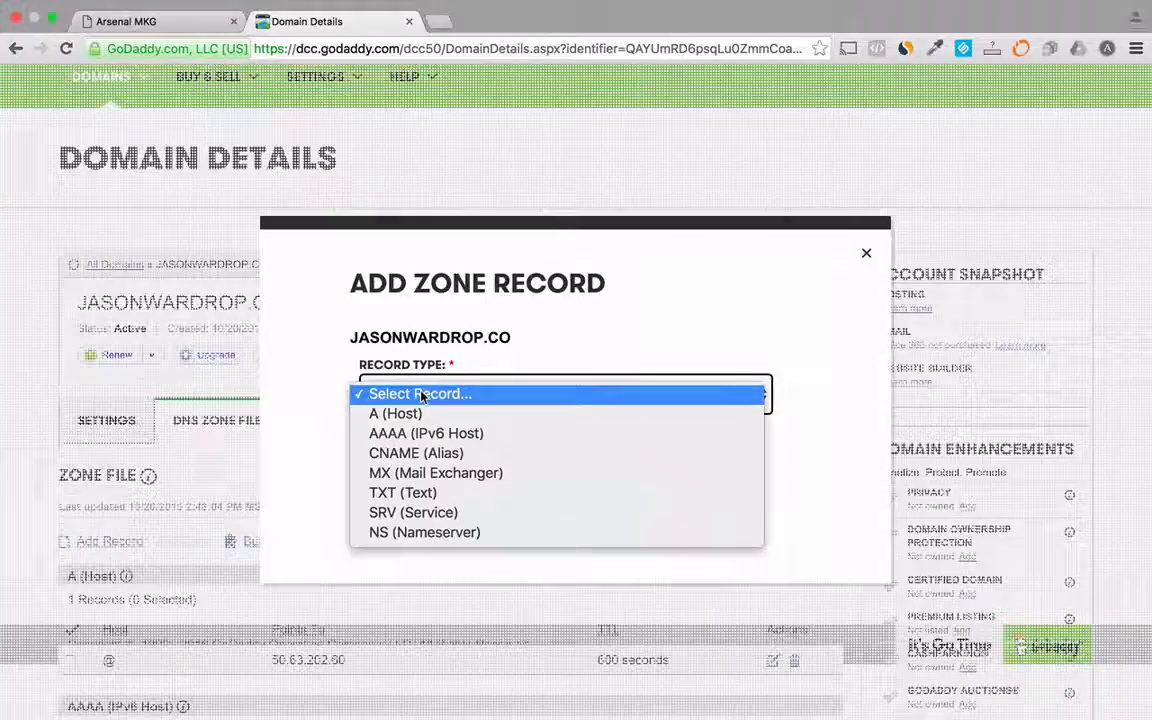
click(418, 455)
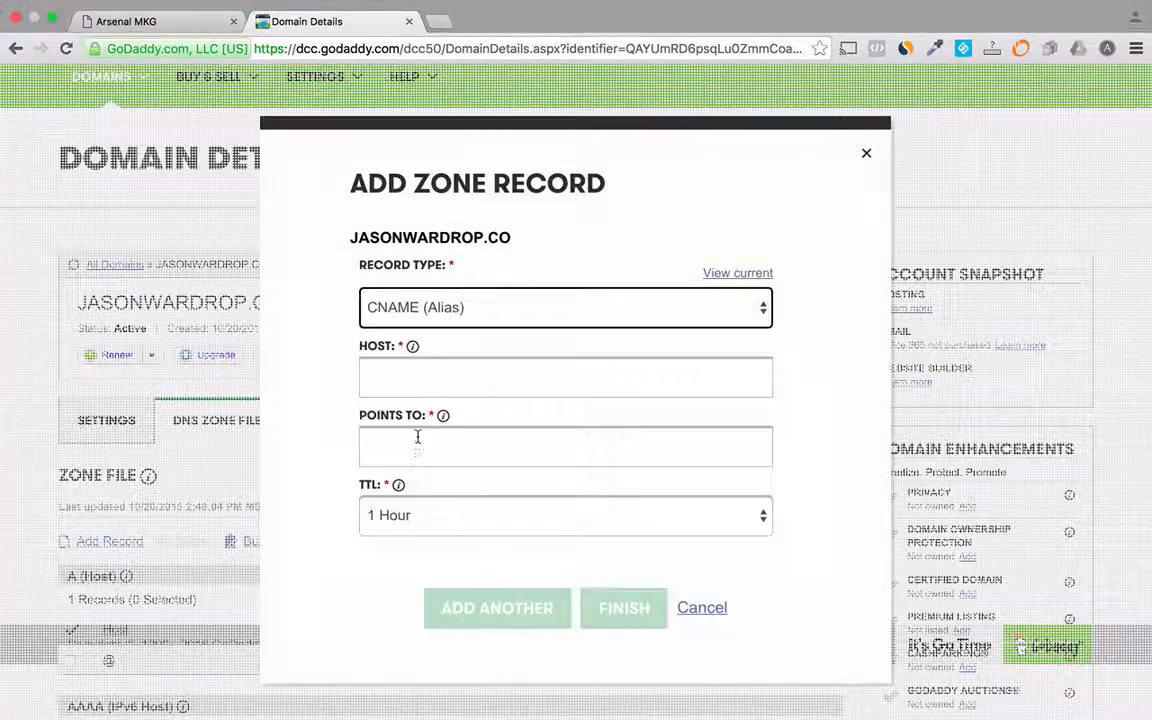
click(421, 370)
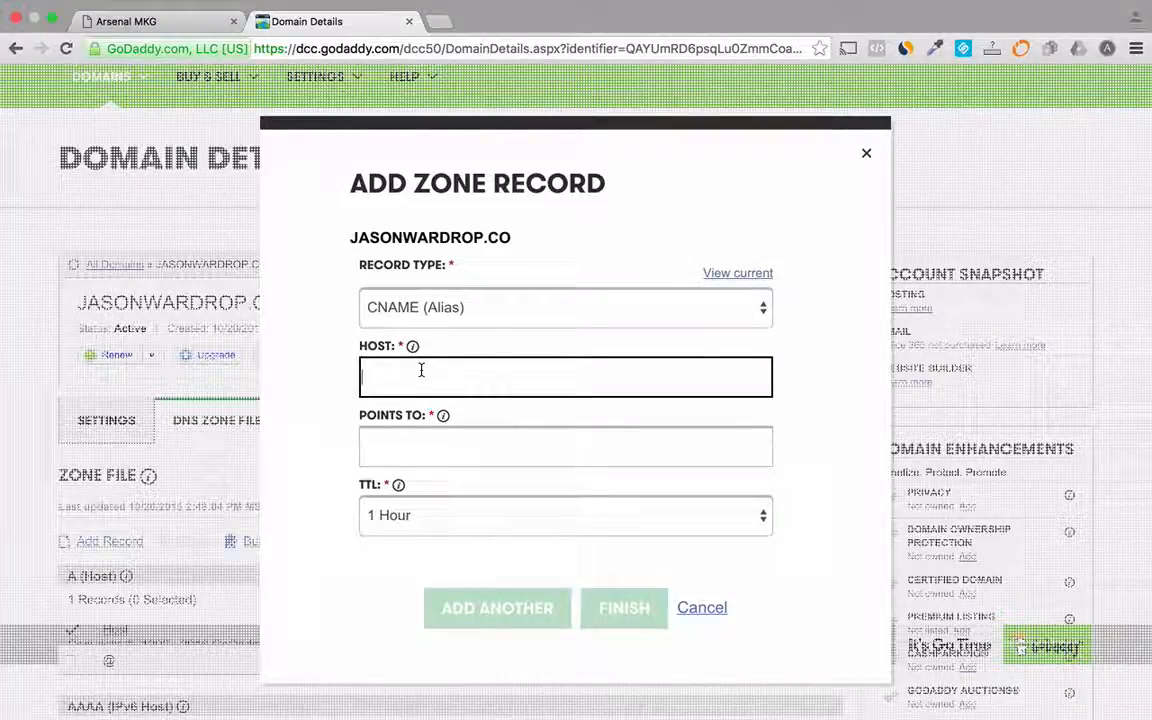
text(www)
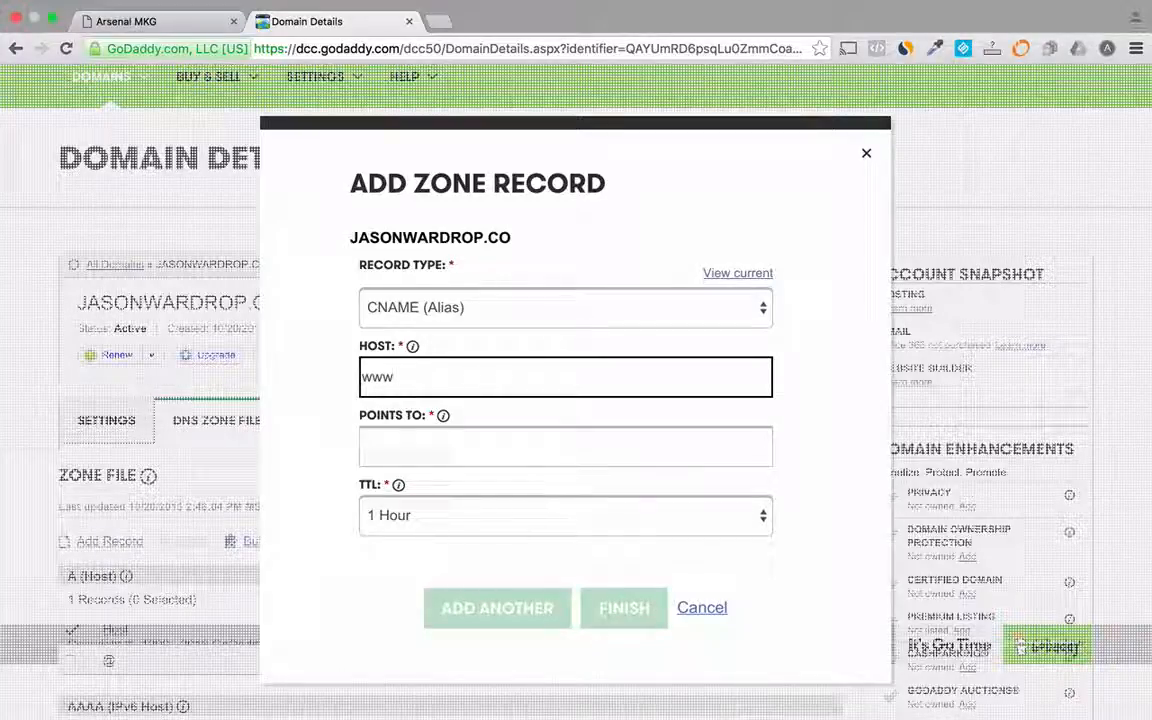
click(418, 444)
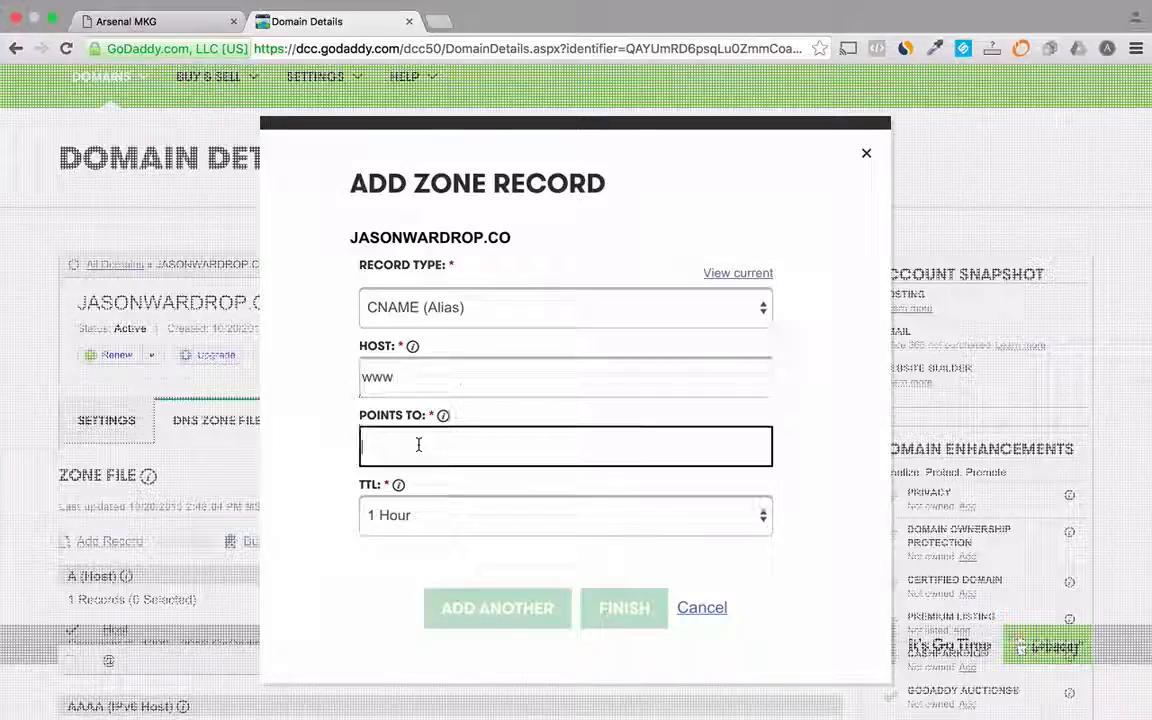
key(super+v)
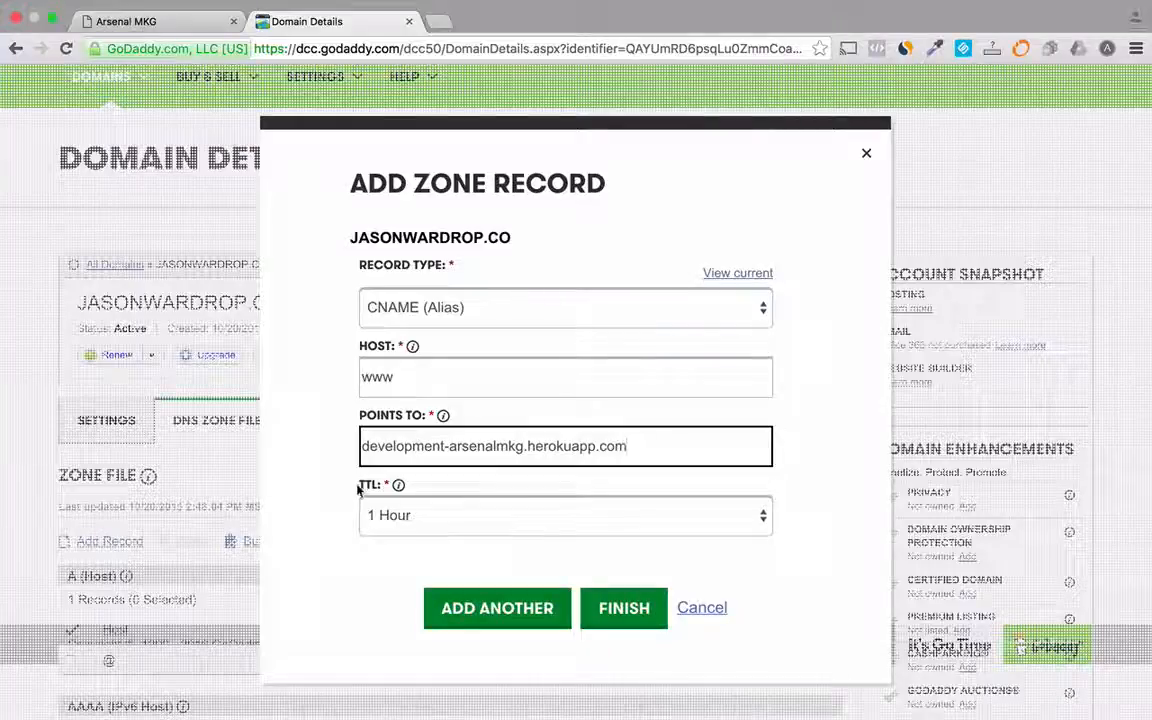
click(624, 617)
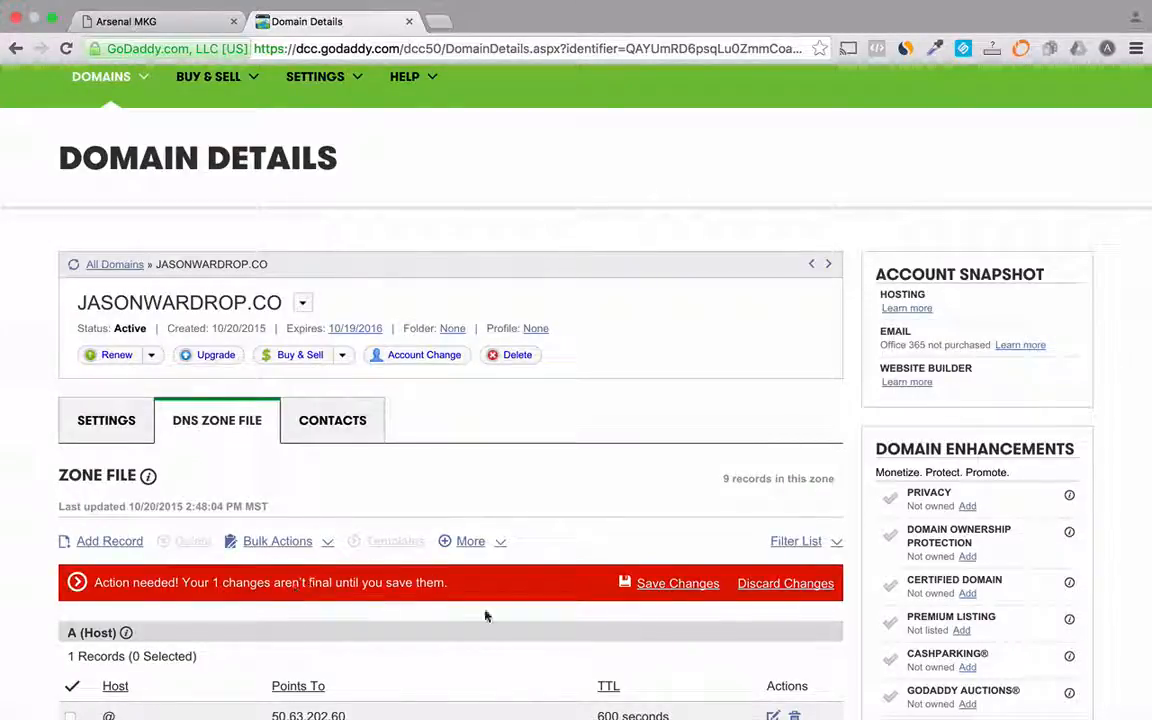
- Try to save the zone changes and review the reported record errors
click(678, 585)
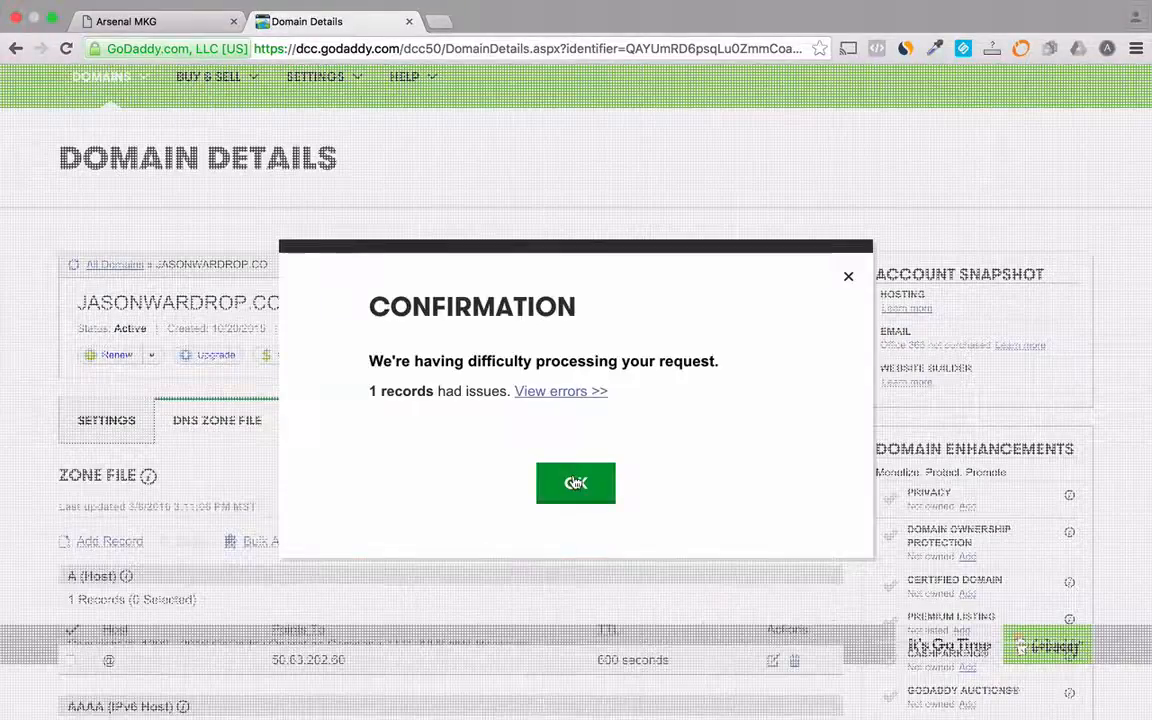
click(549, 396)
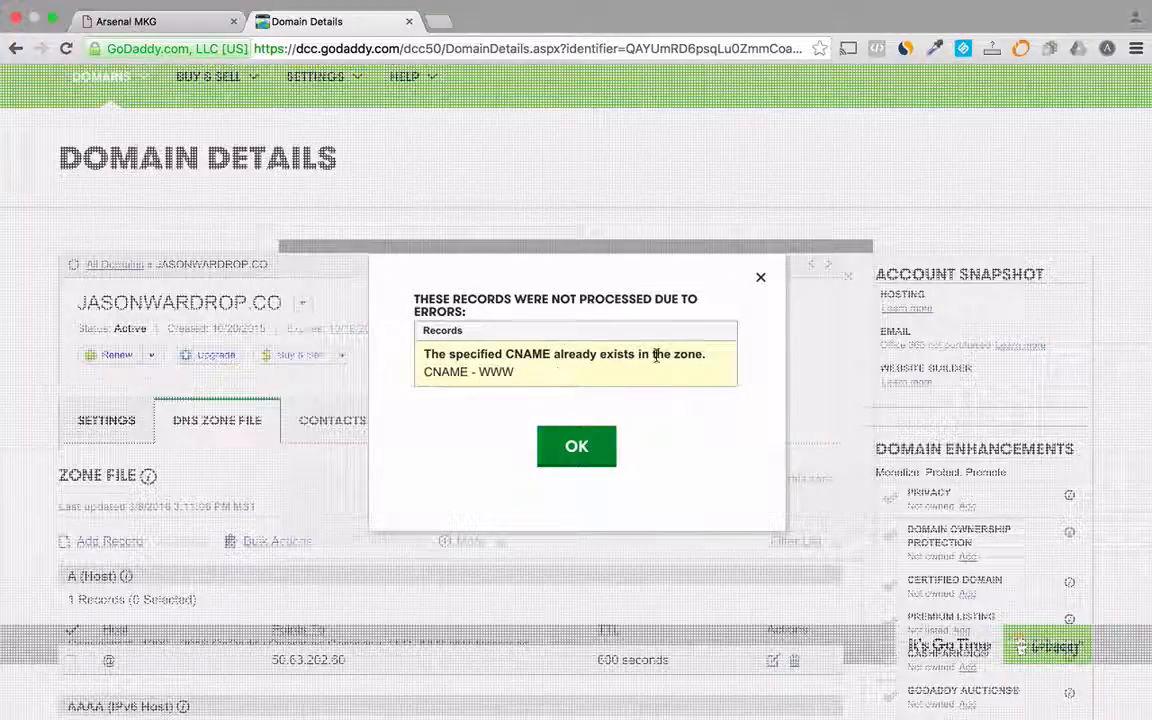
click(580, 445)
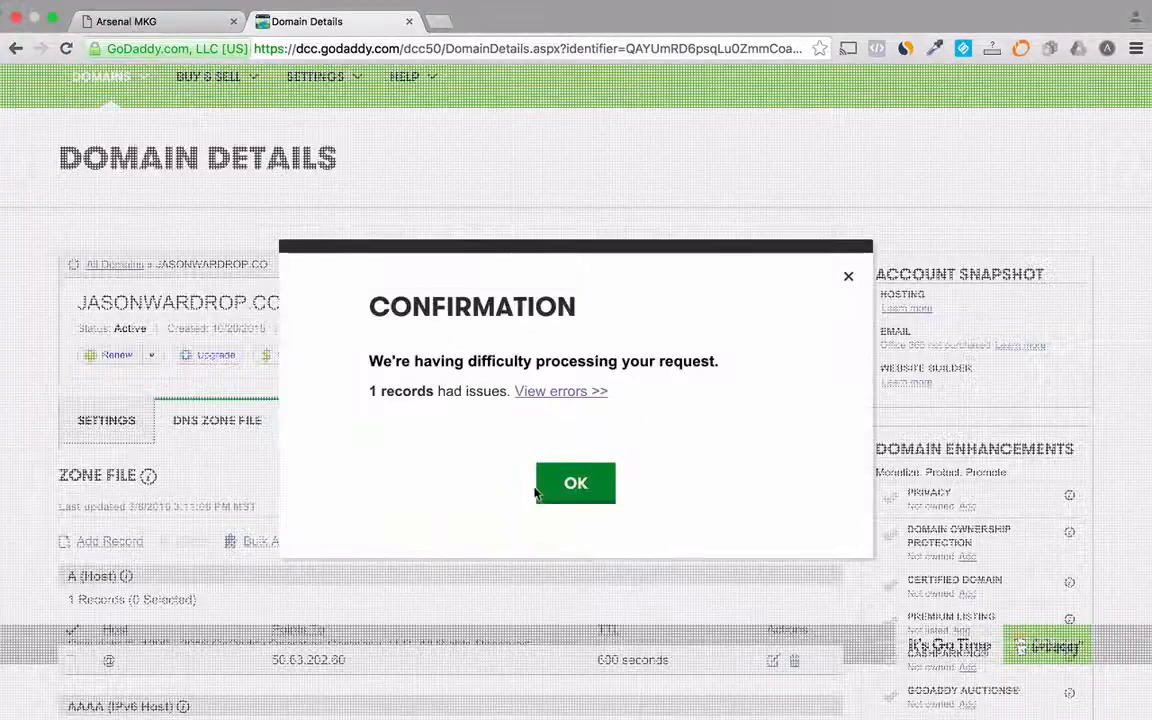
click(576, 485)
- Edit the existing www CNAME record to point to development-arsenalmkg.herokuapp.com and save the zone changes
scroll(252, 663, down, 2)
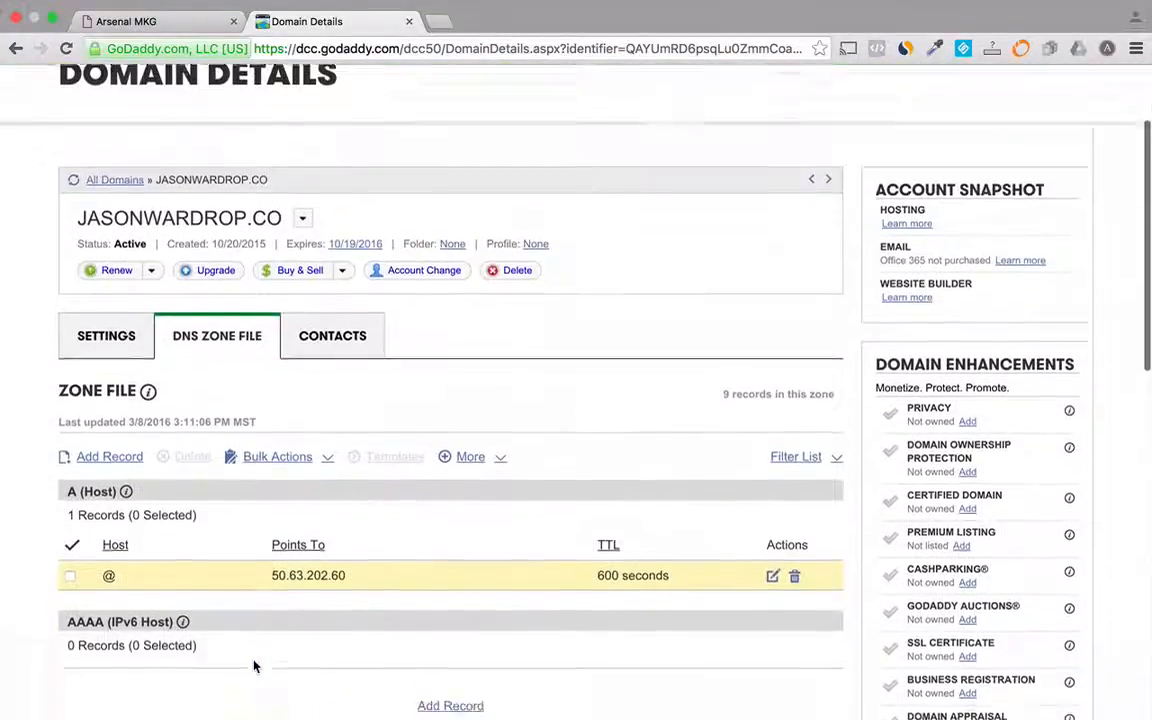
scroll(254, 666, down, 7)
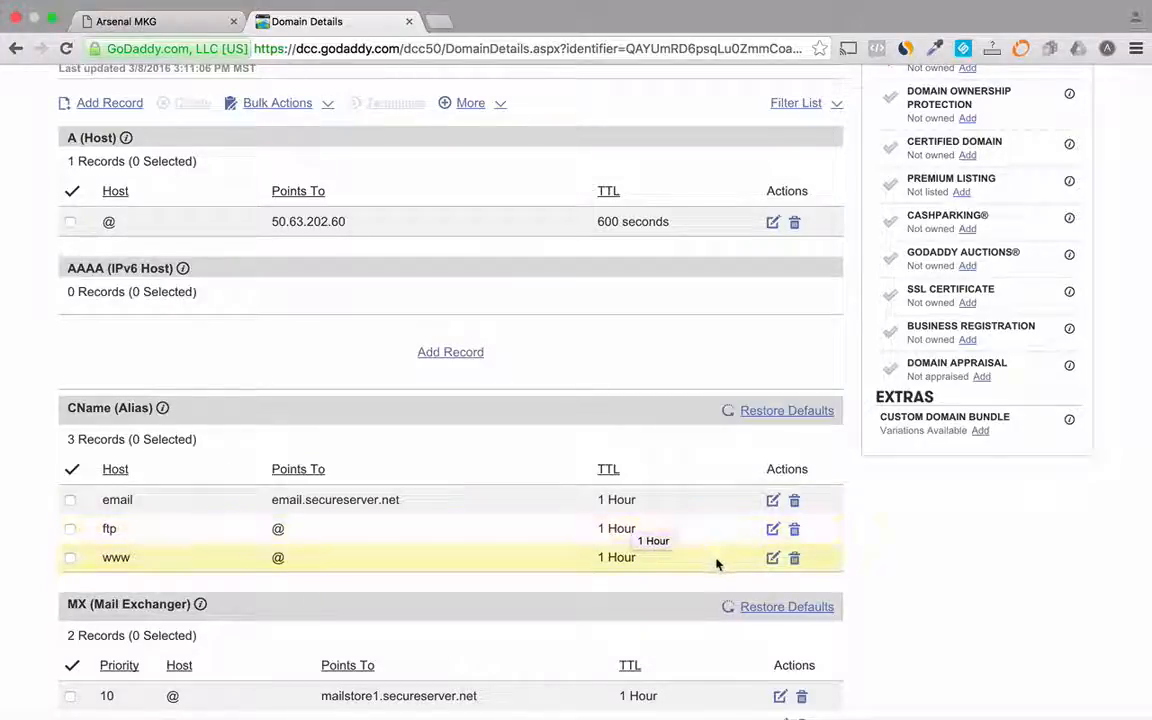
click(773, 559)
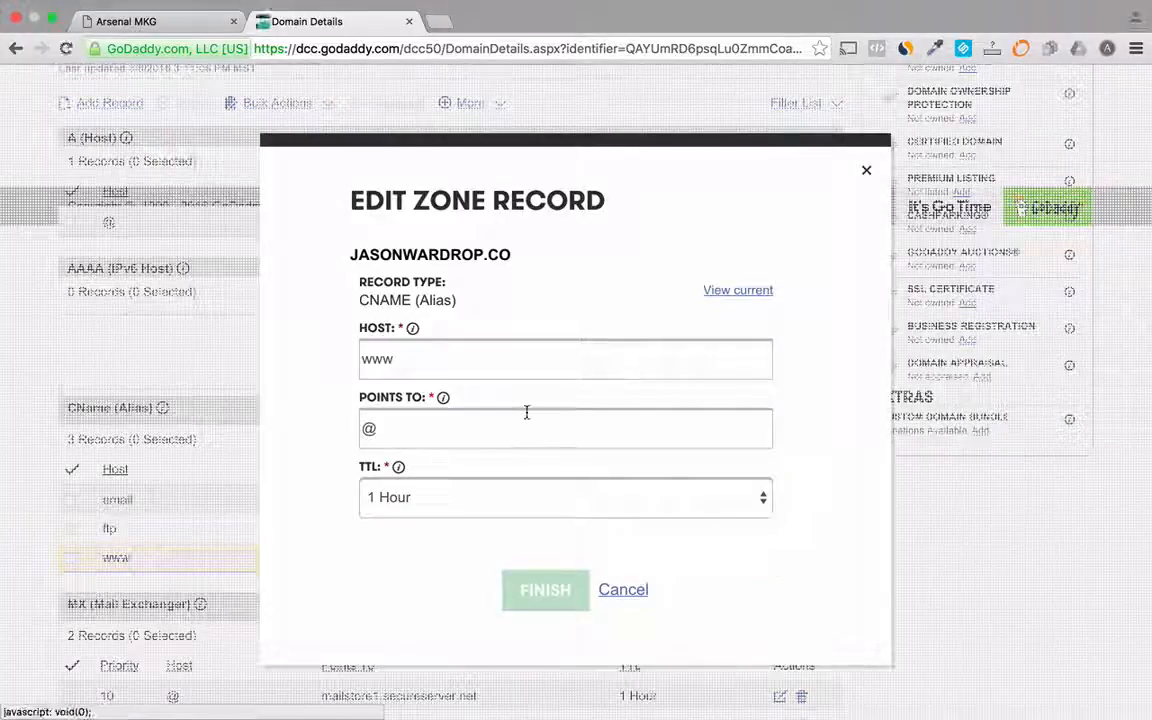
drag(440, 419, 352, 418)
text(development-arsenalmkg.herokuapp.com)
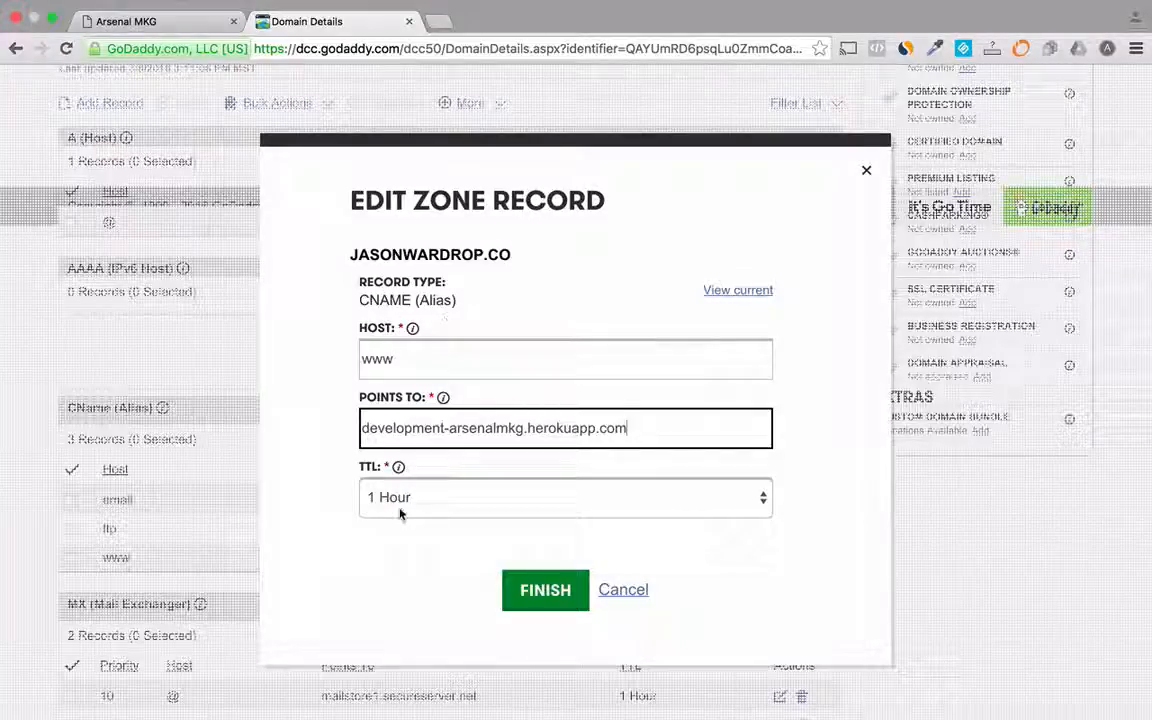
click(541, 595)
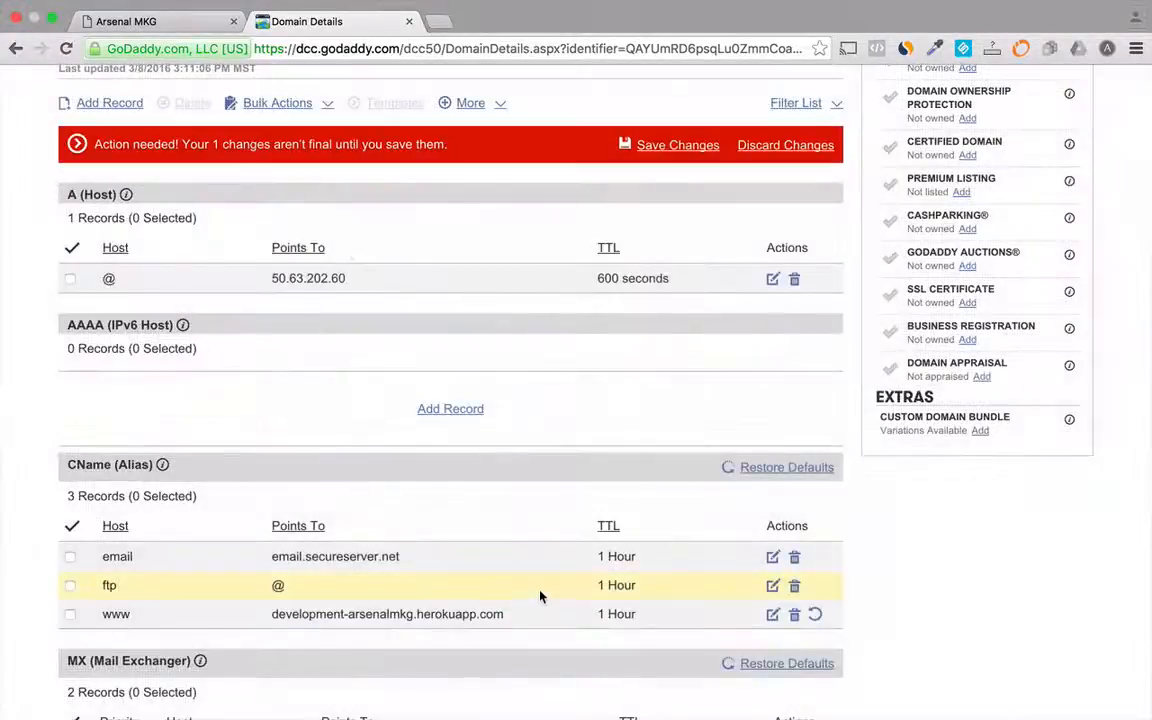
click(666, 150)
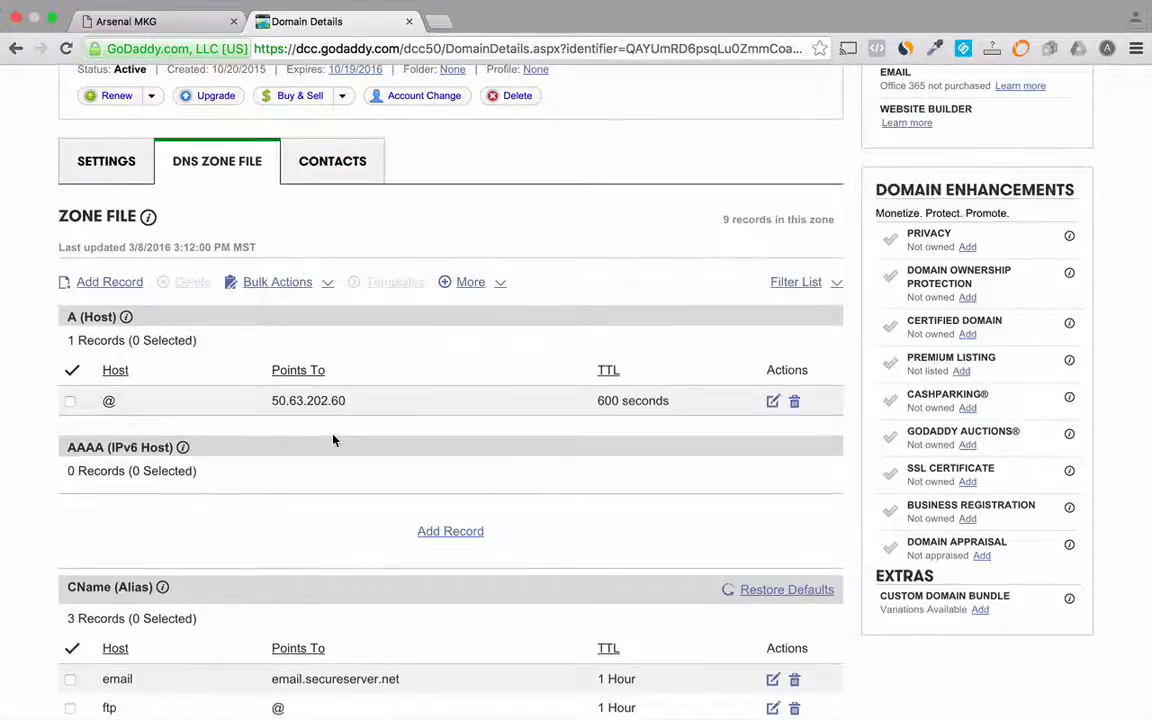
- Return to the Arsenal MKG websites list and open the Contact Card website's name and URL settings
scroll(334, 440, down, 4)
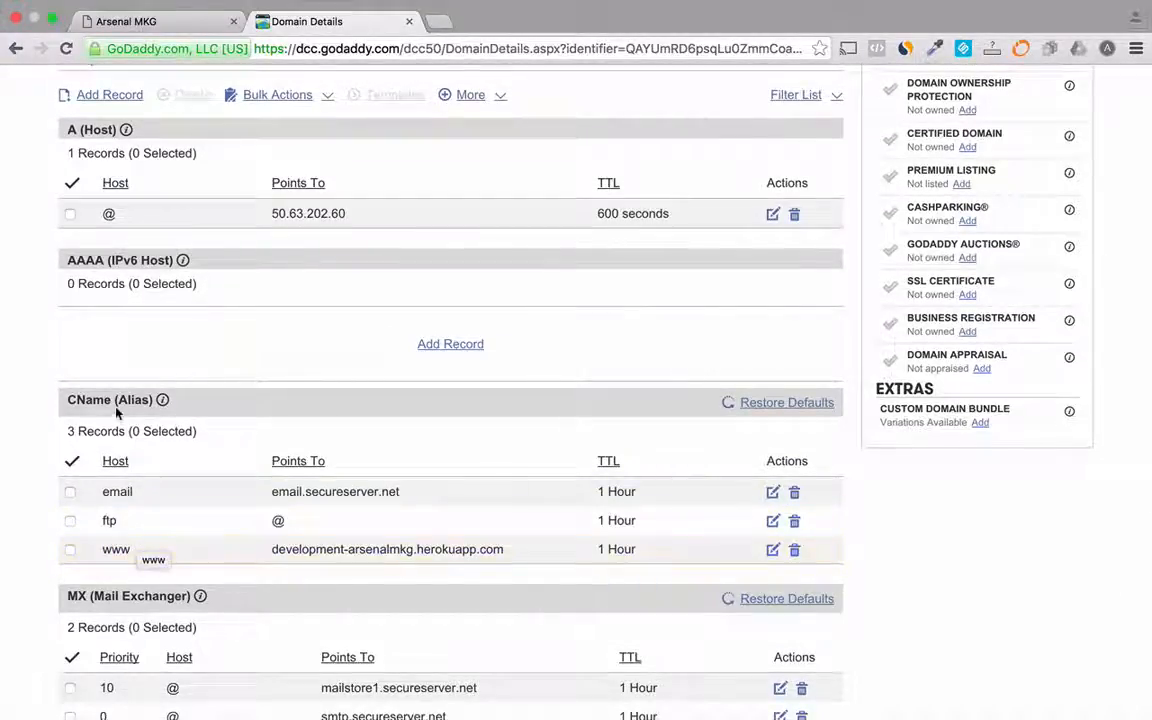
scroll(116, 412, up, 4)
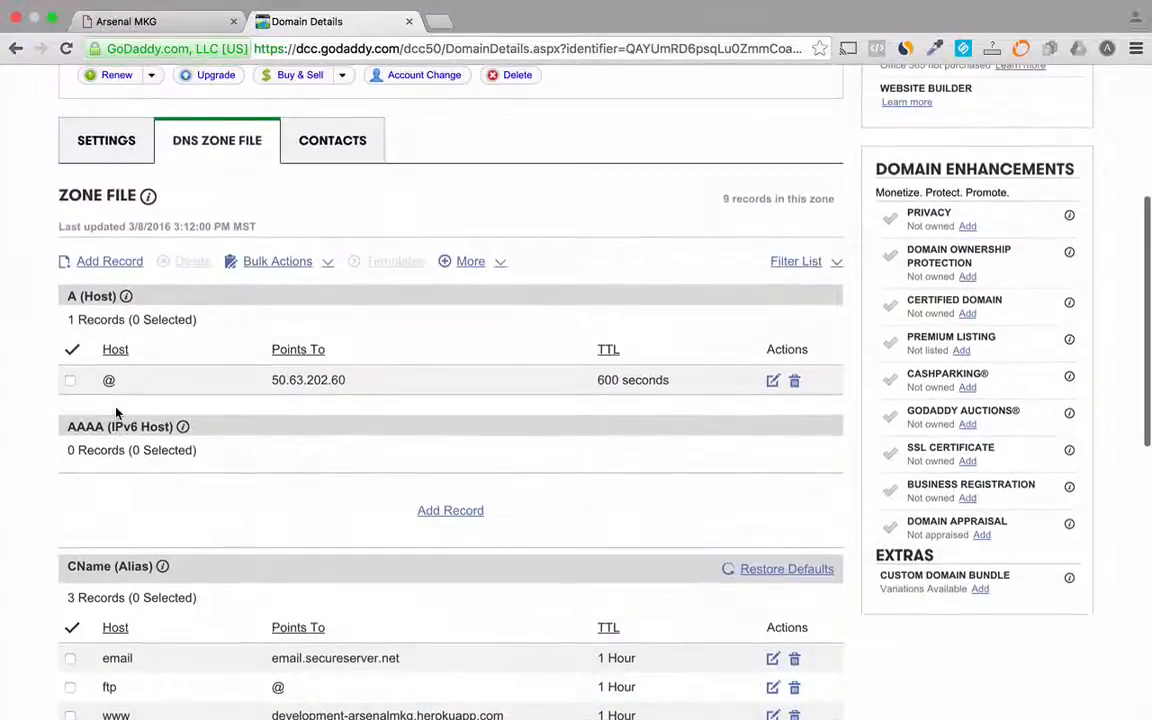
click(148, 28)
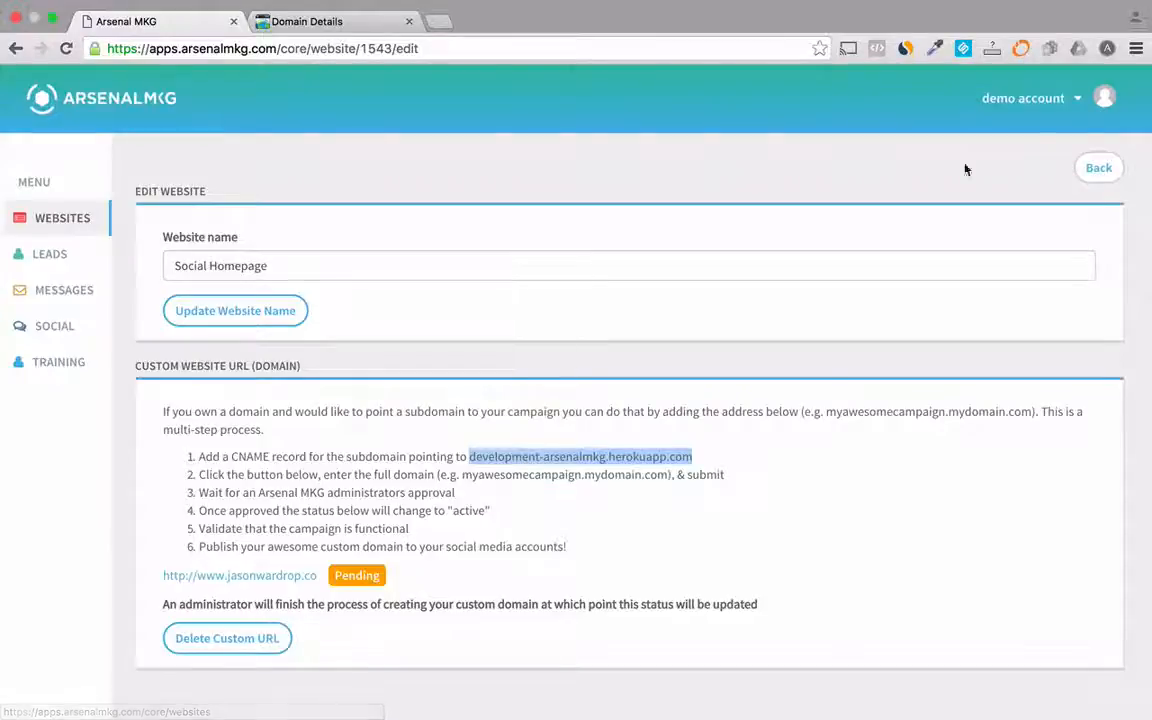
click(1094, 172)
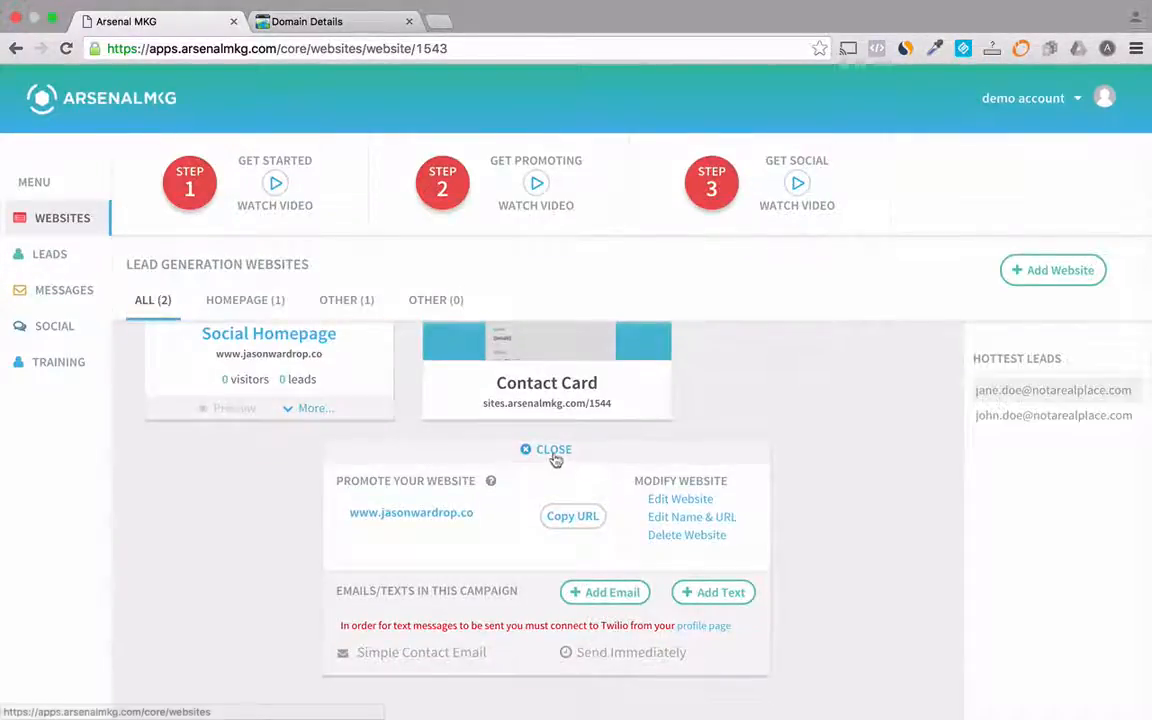
click(554, 451)
mouse_move(530, 505)
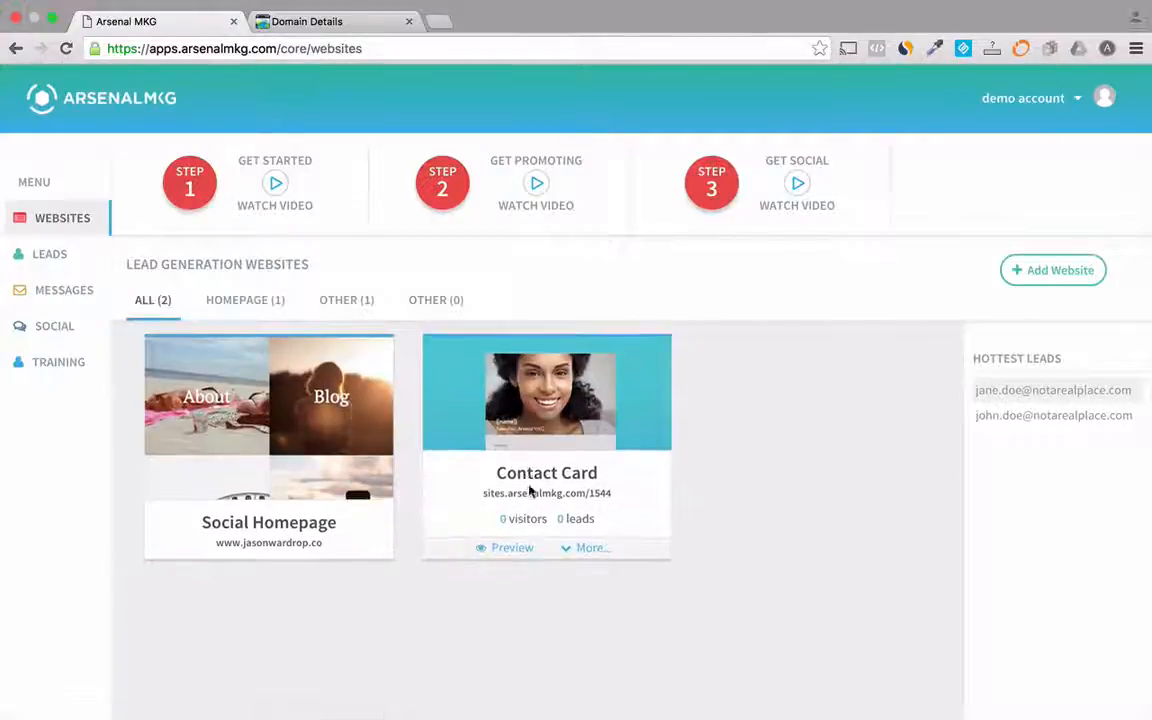
click(586, 549)
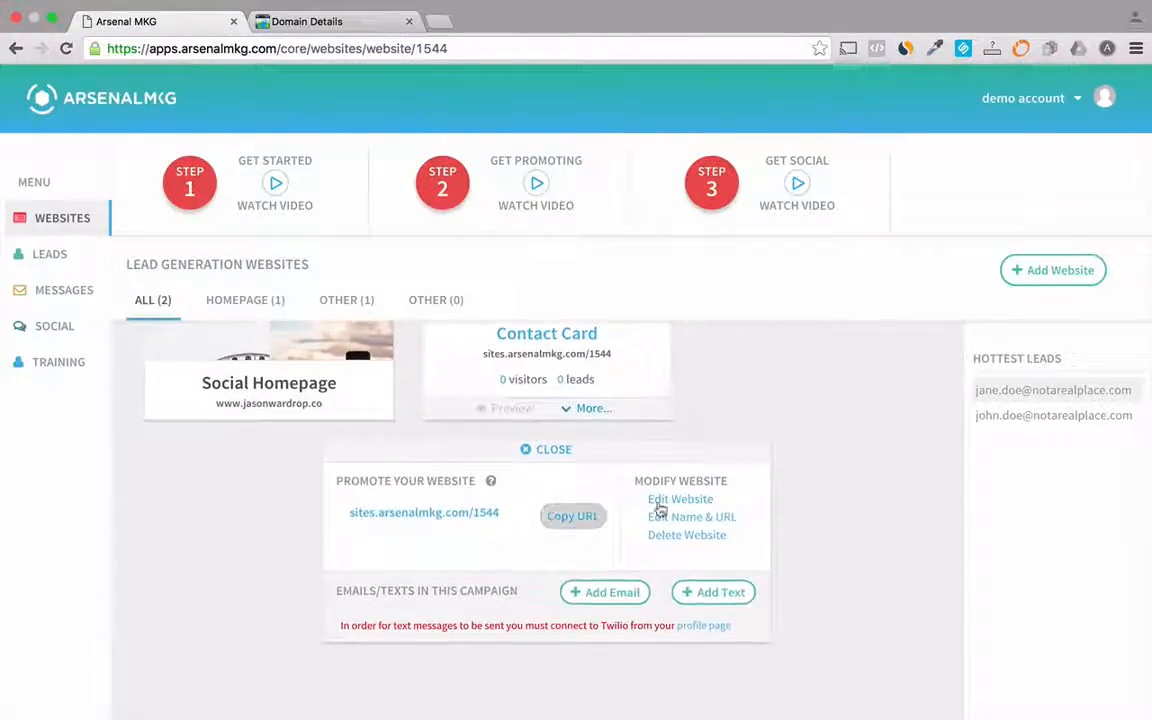
click(680, 518)
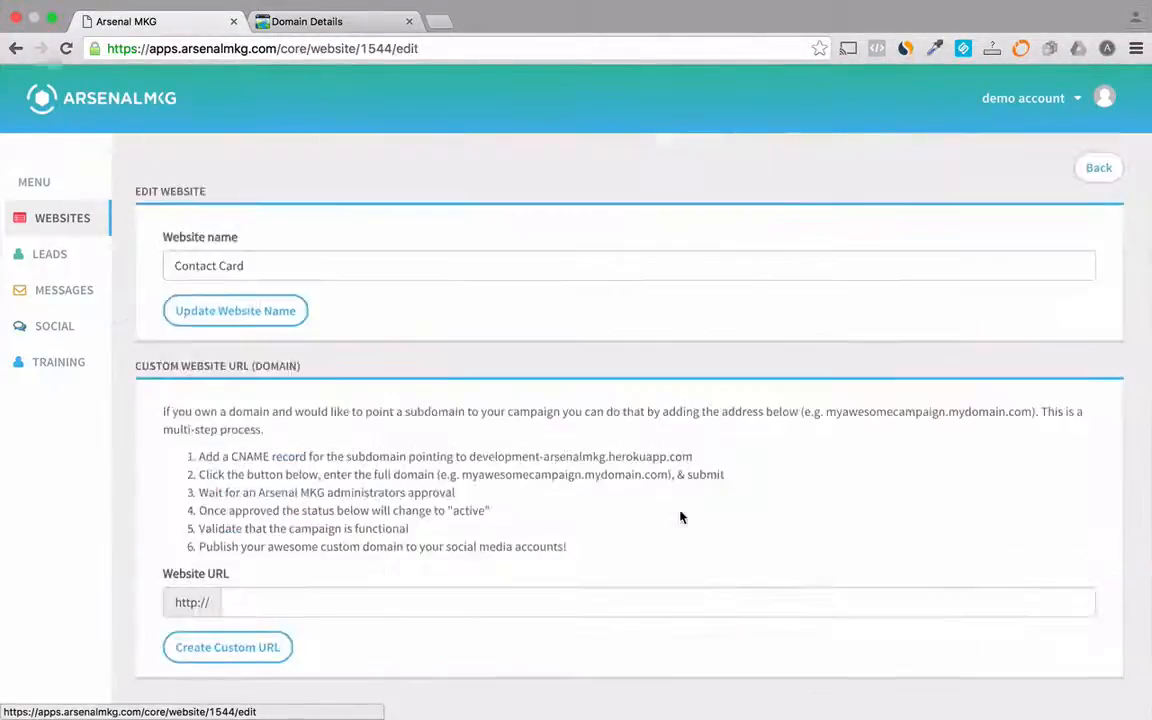
- Submit the custom domain's contact subdomain as the Contact Card website's custom URL
click(365, 602)
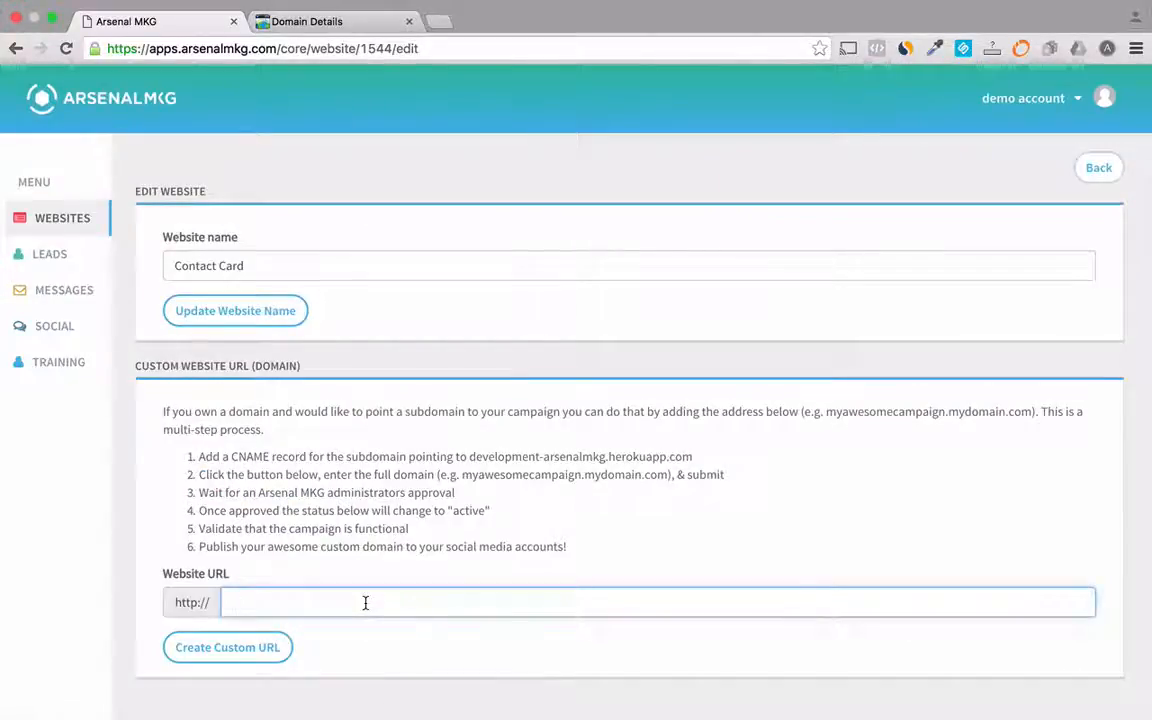
text(contact)
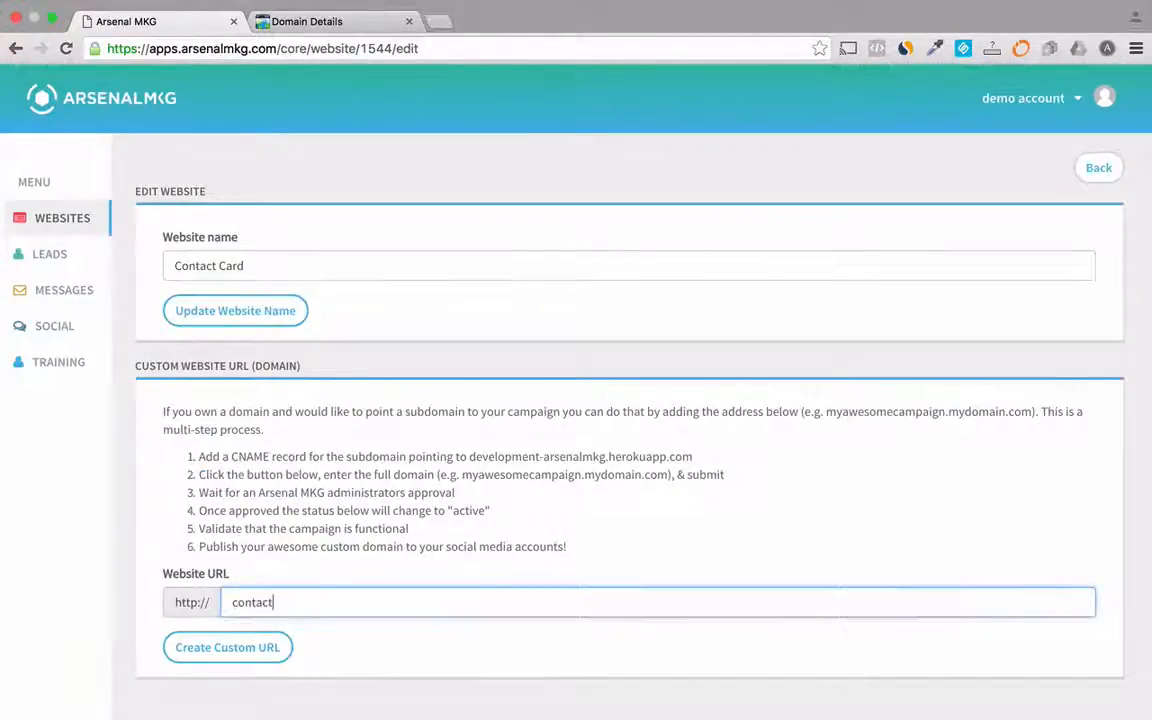
text(.jasonwardrop.co)
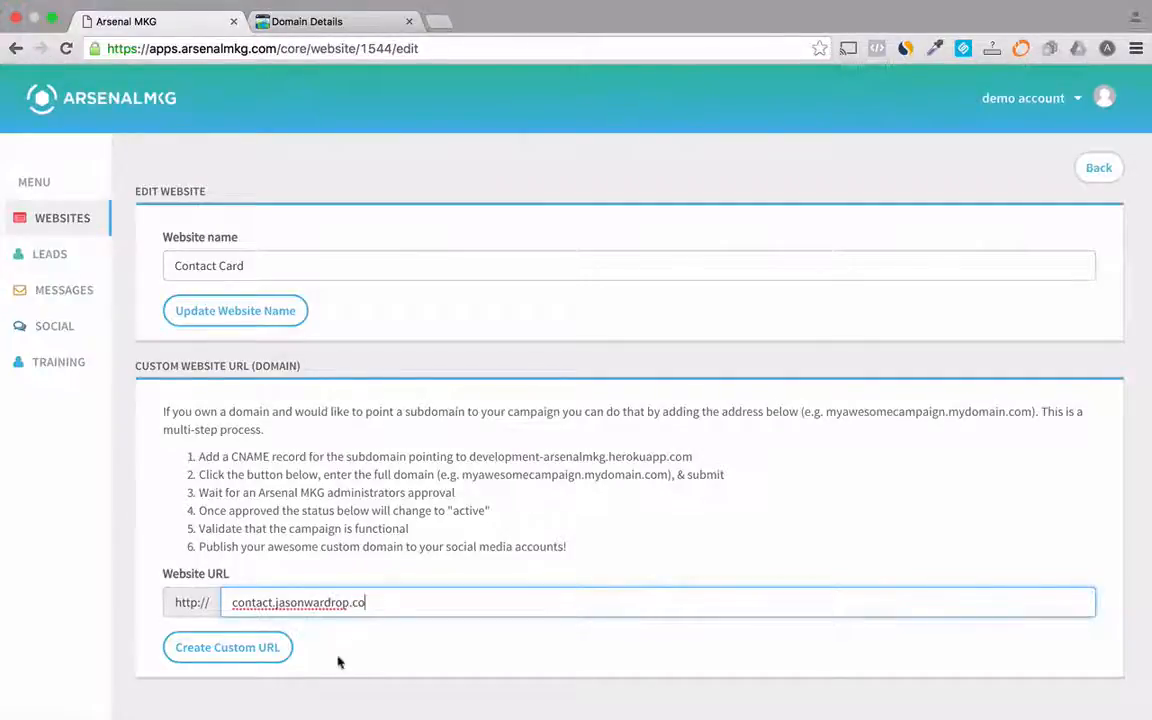
click(254, 650)
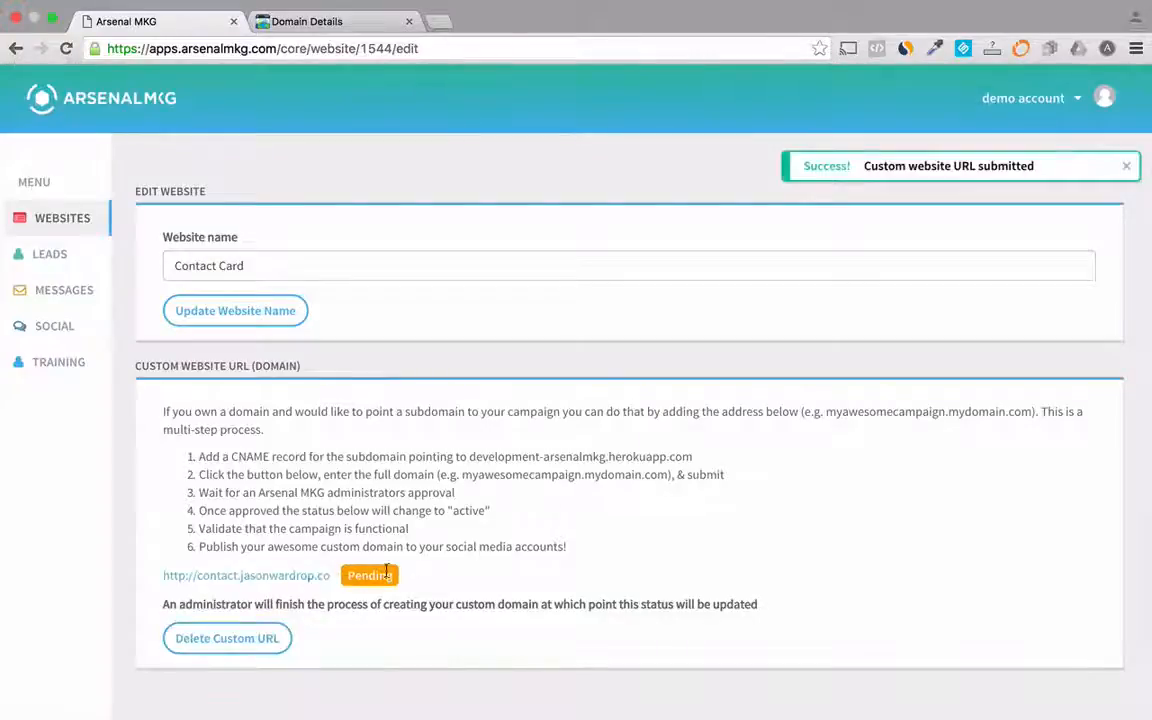
- Add a CNAME record with host contact pointing to development-arsenalmkg.herokuapp.com and save the zone changes
click(307, 23)
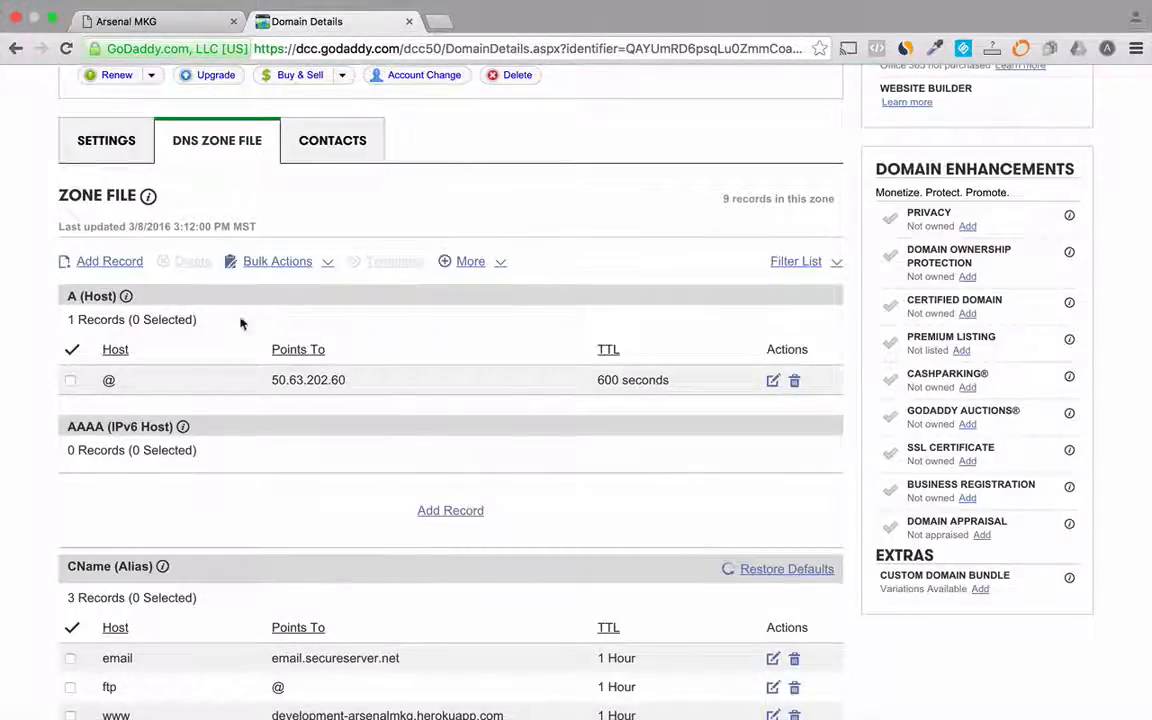
click(110, 261)
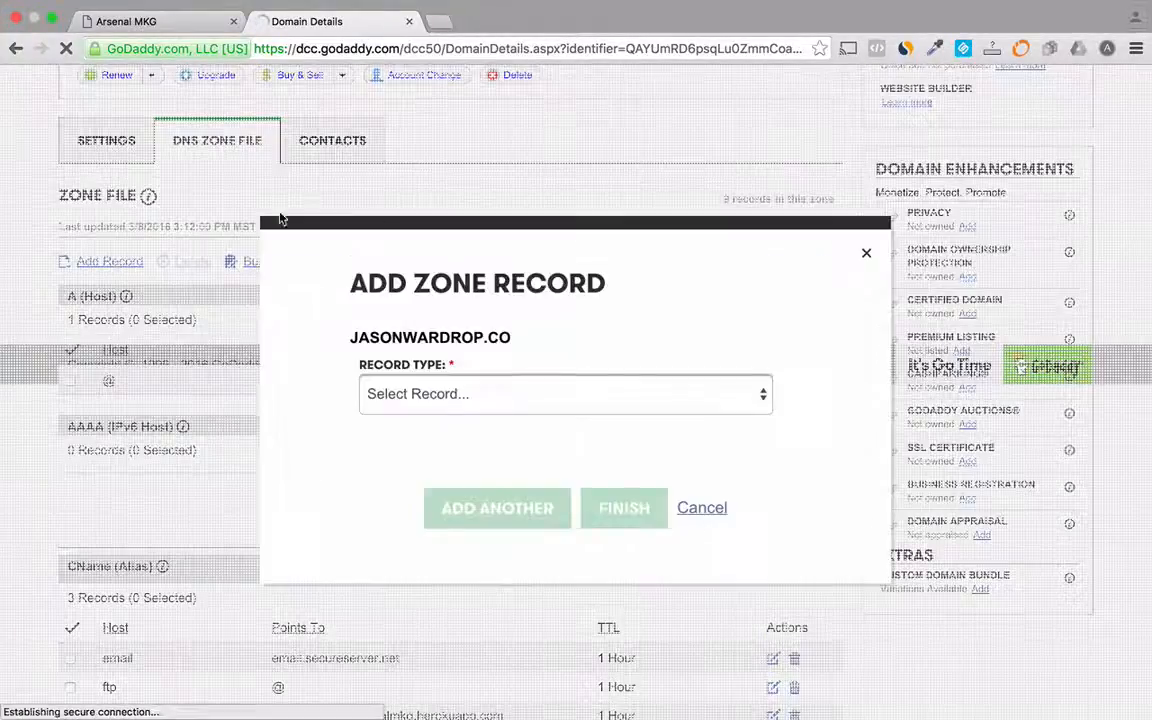
click(440, 396)
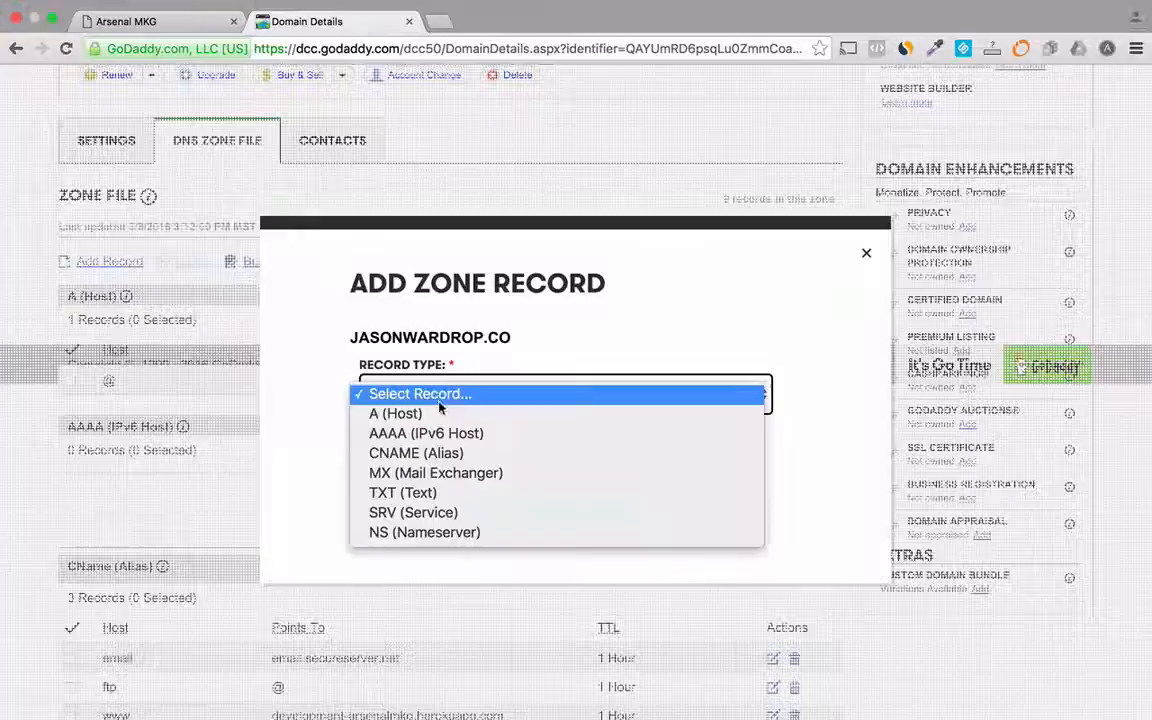
click(432, 455)
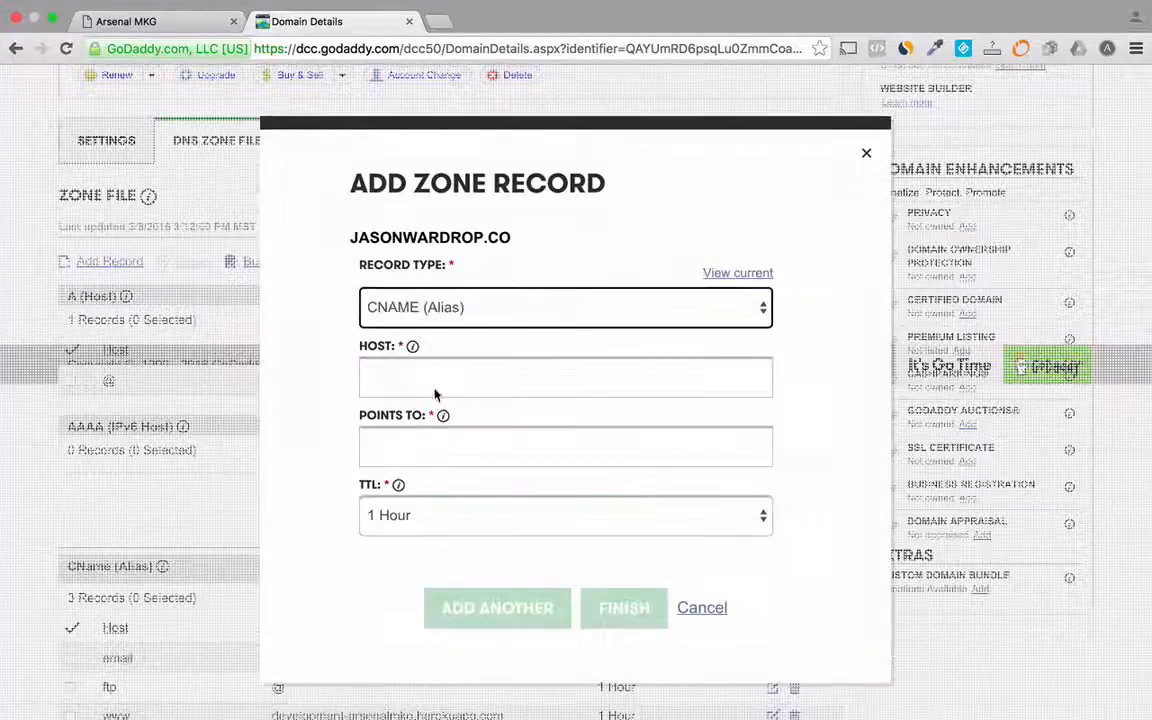
click(435, 372)
text(co)
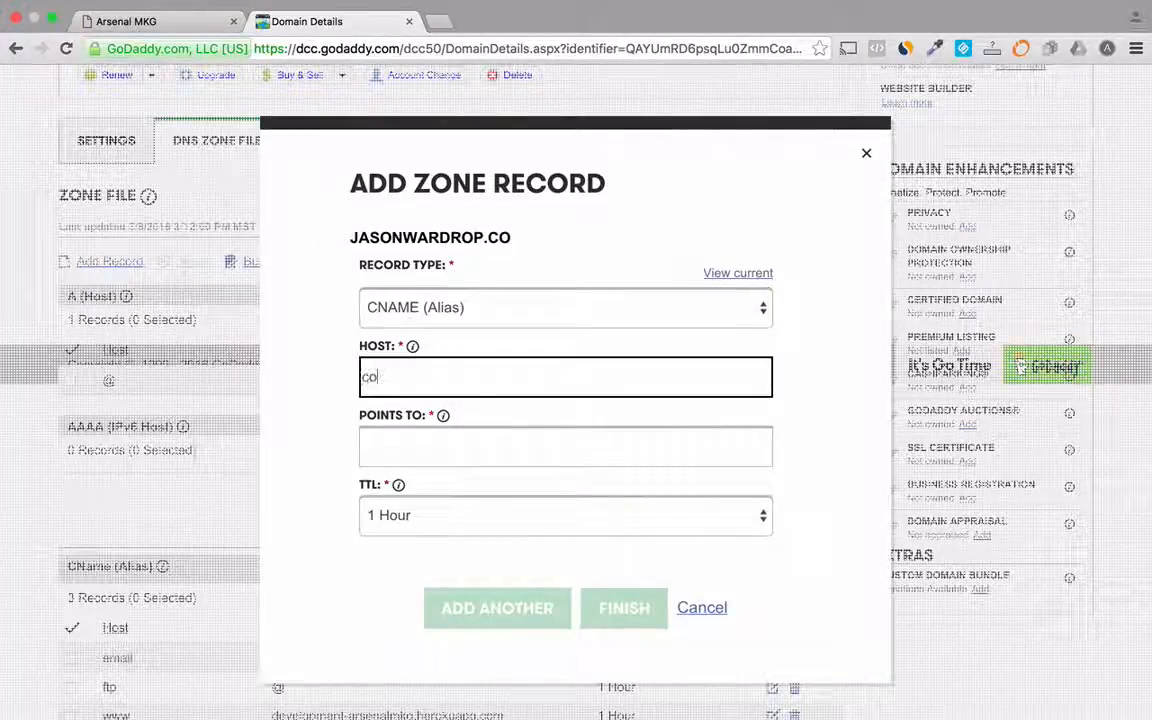
text(ntact)
click(471, 447)
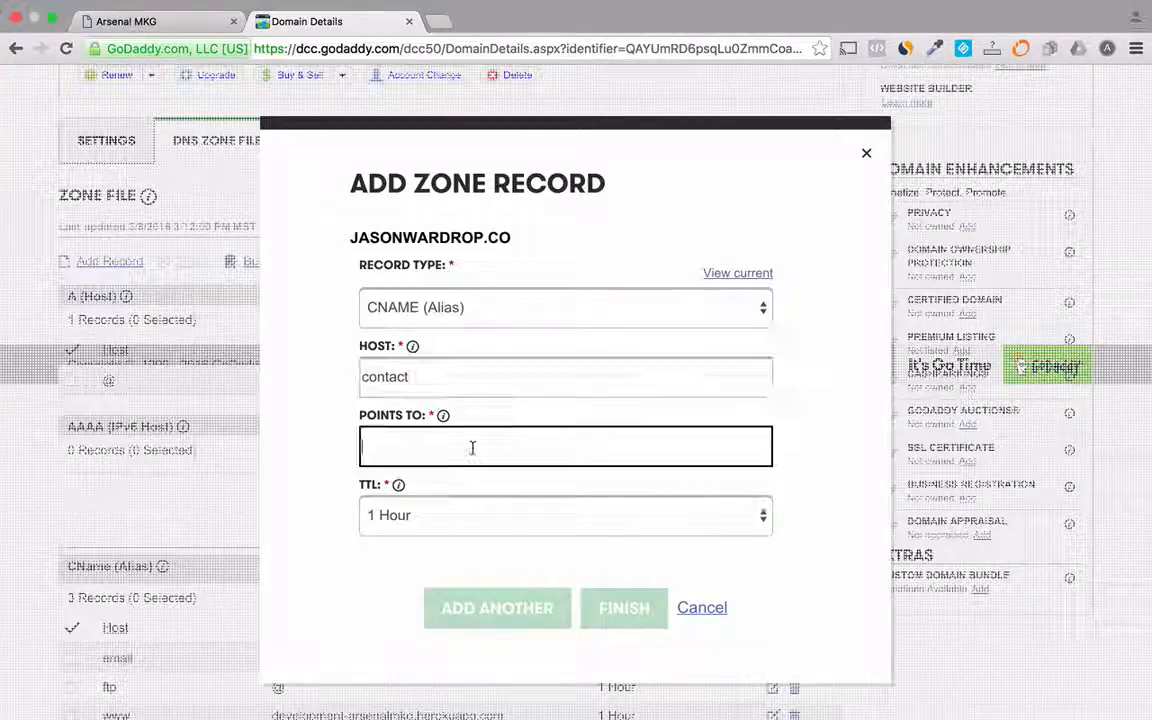
text(development-arsenalmkg.herokuapp.com)
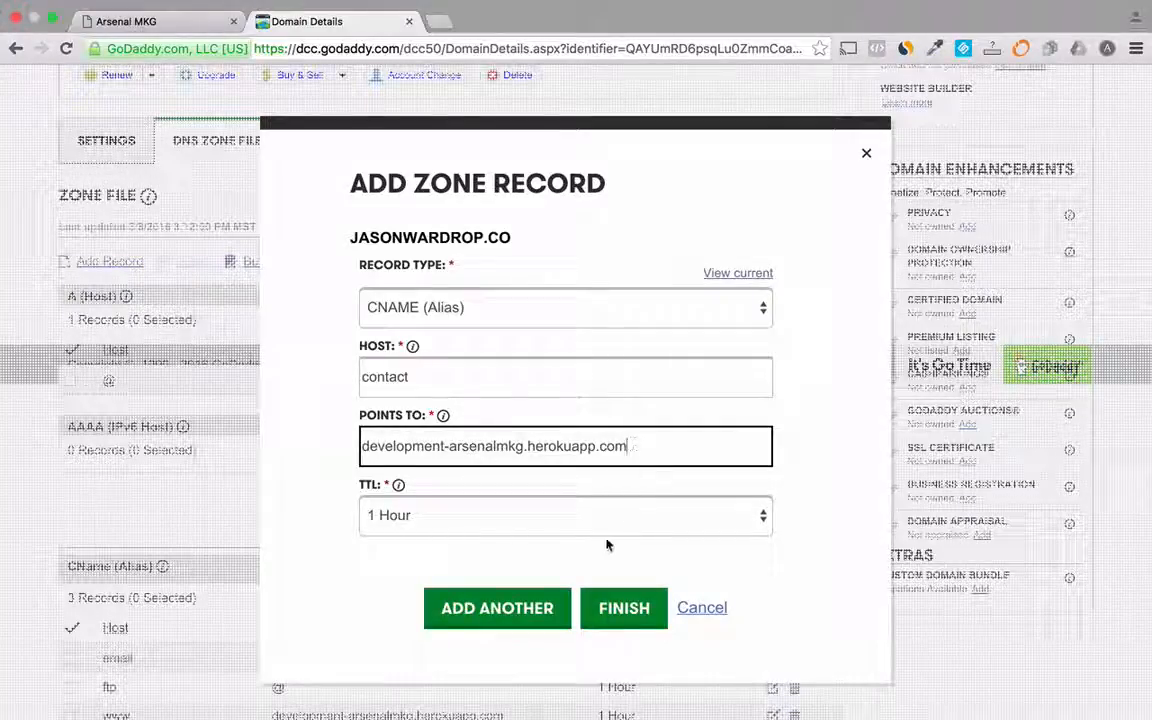
click(611, 610)
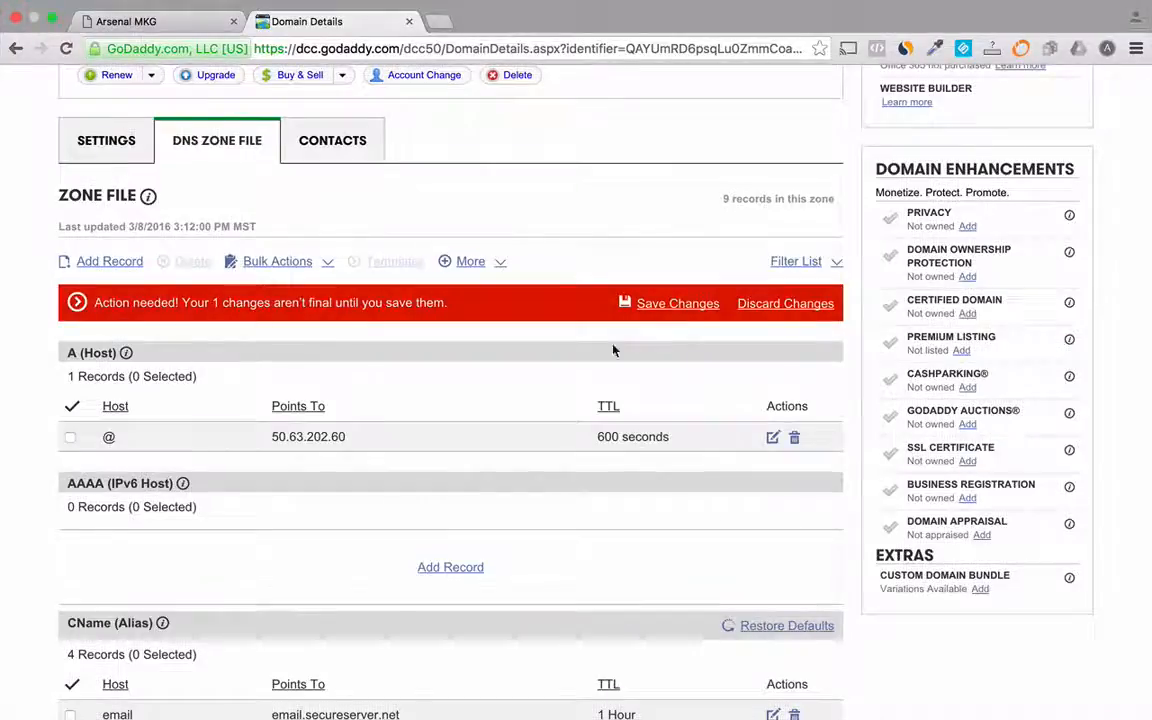
click(664, 304)
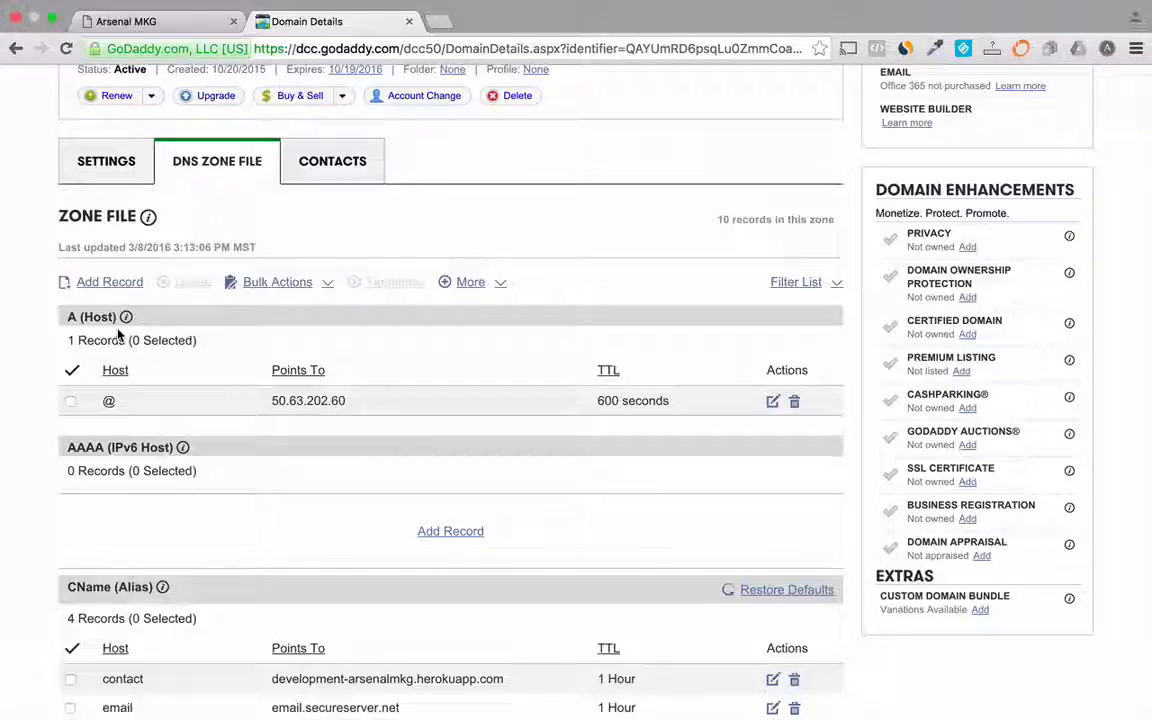
- Open the custom domain's www address in a new tab and test its Facebook link
key(super+t)
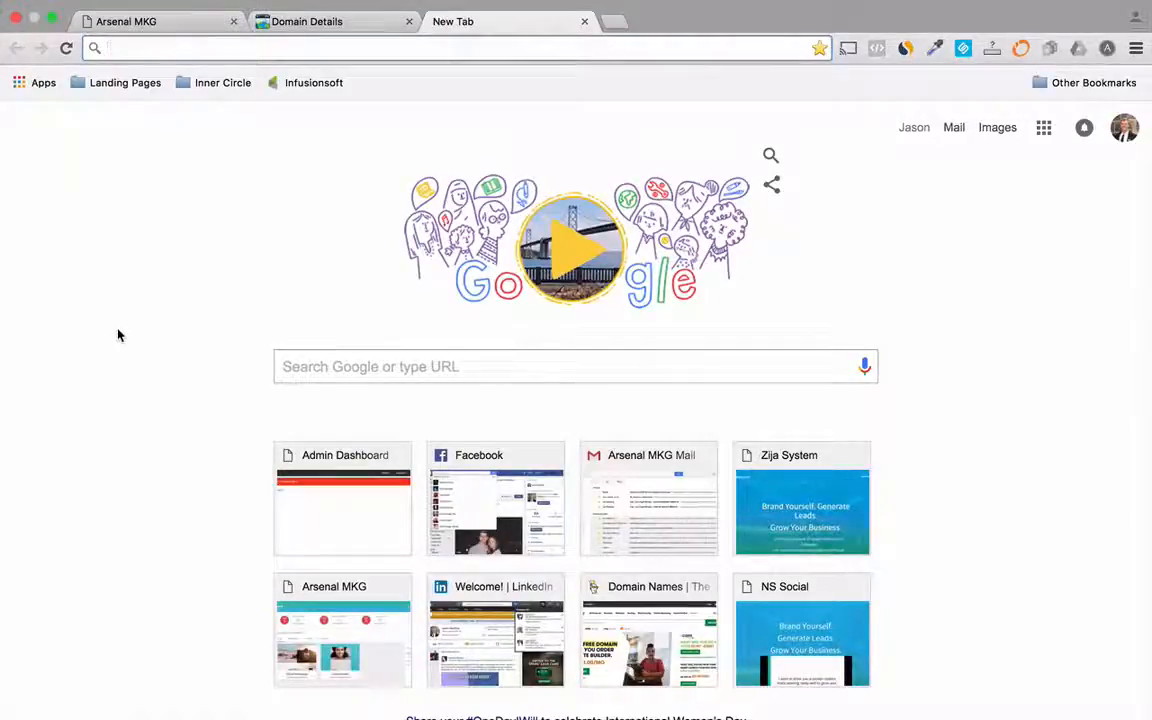
text(www.j)
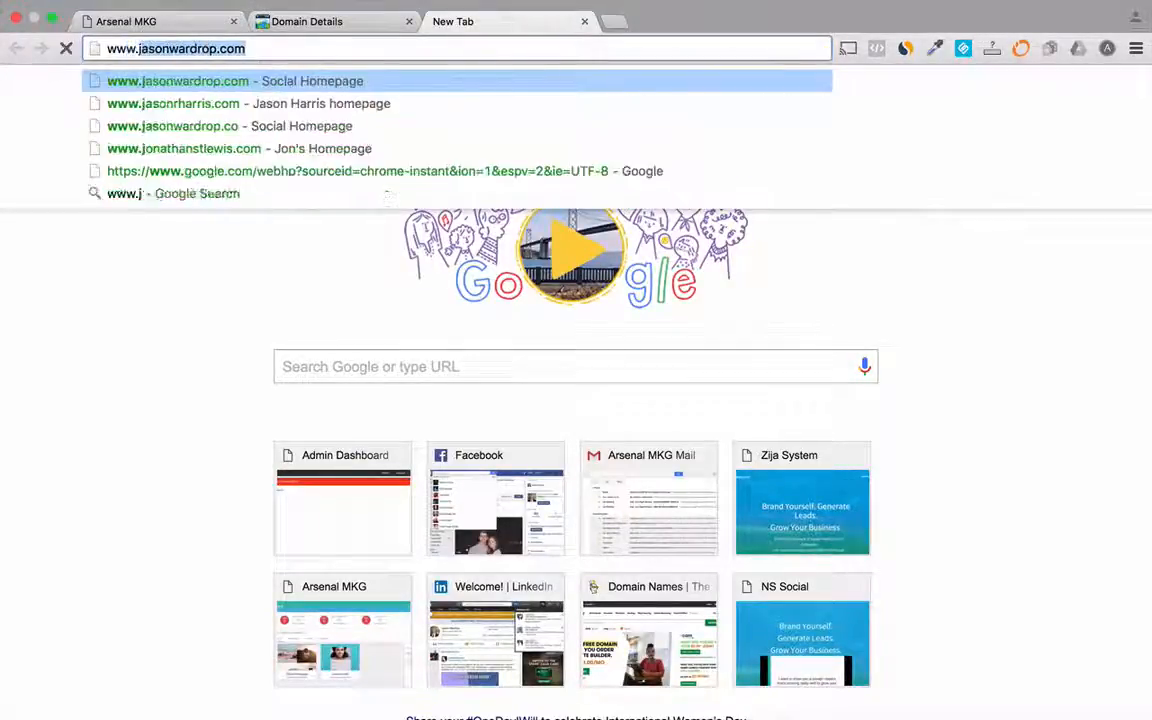
text(asonwardrop.co)
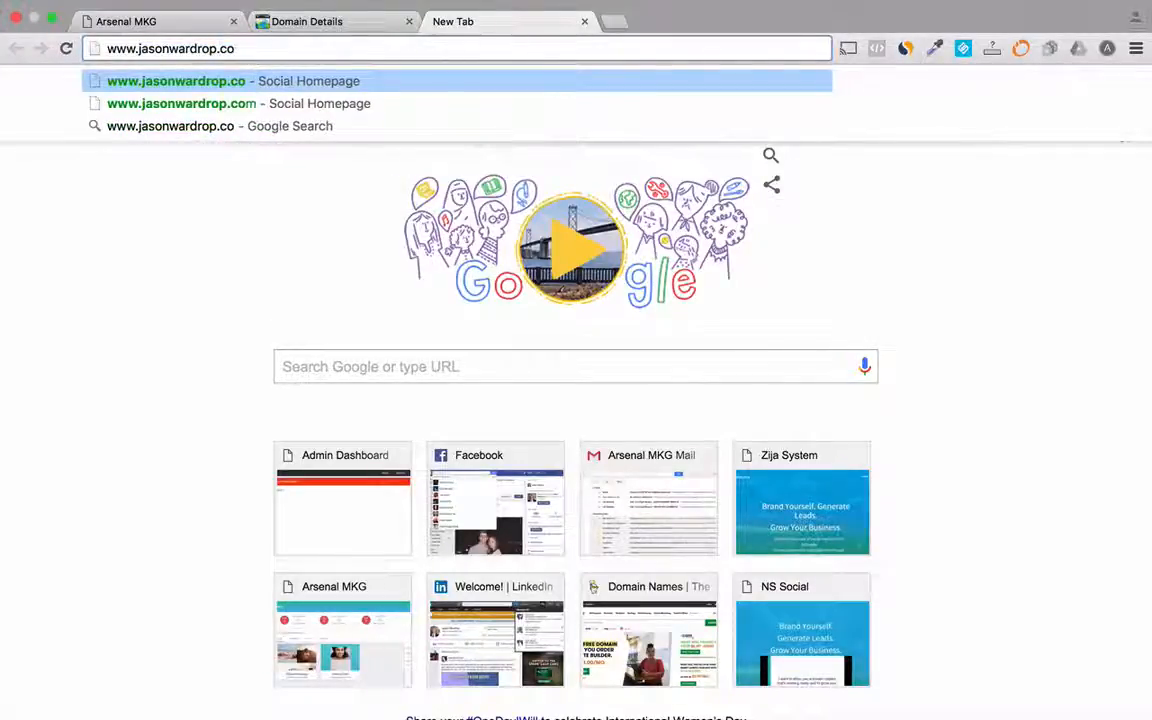
key(Return)
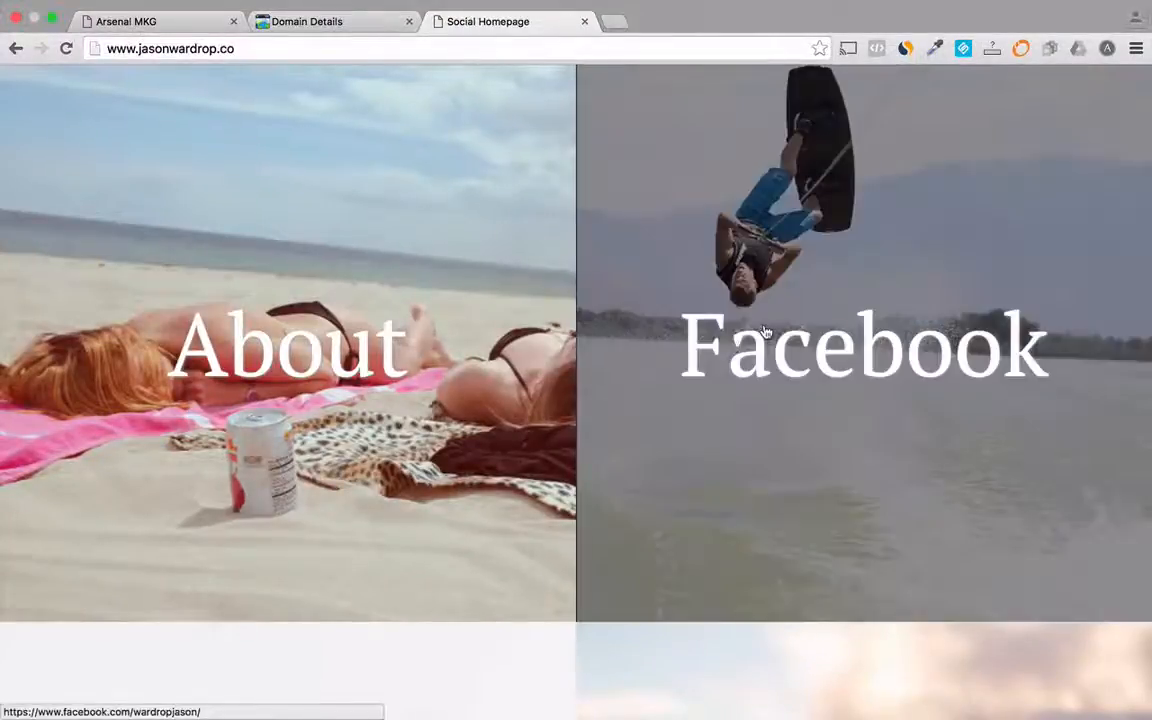
click(765, 330)
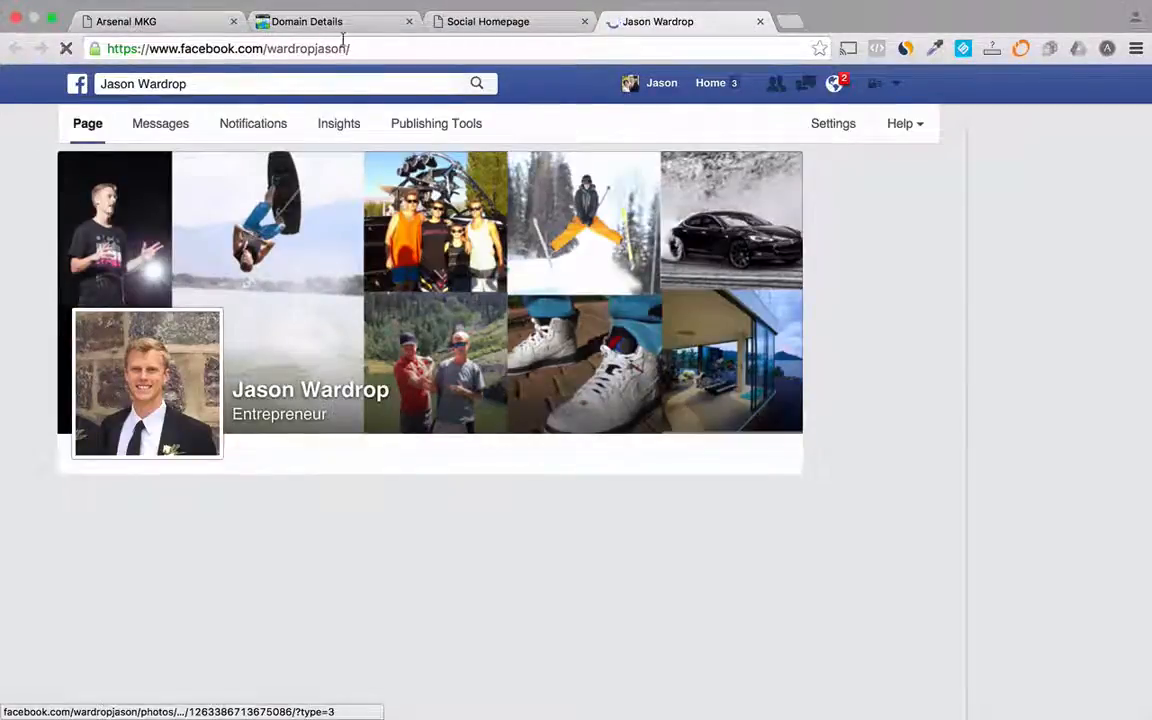
click(514, 21)
click(655, 25)
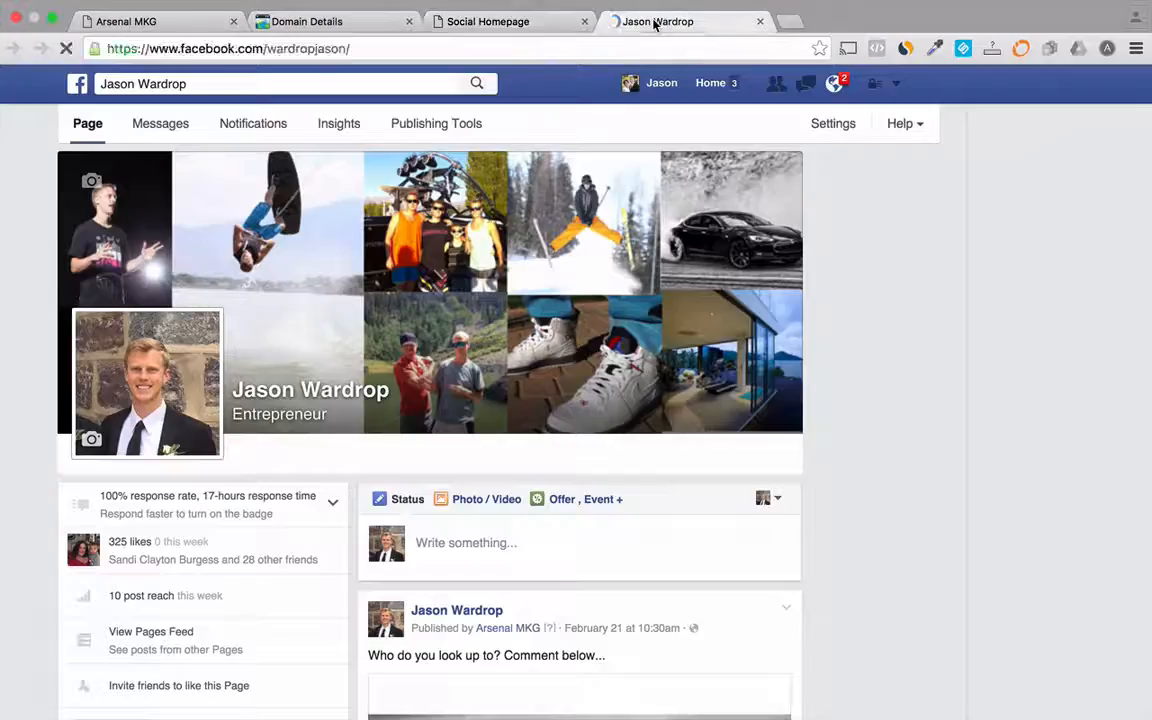
click(760, 22)
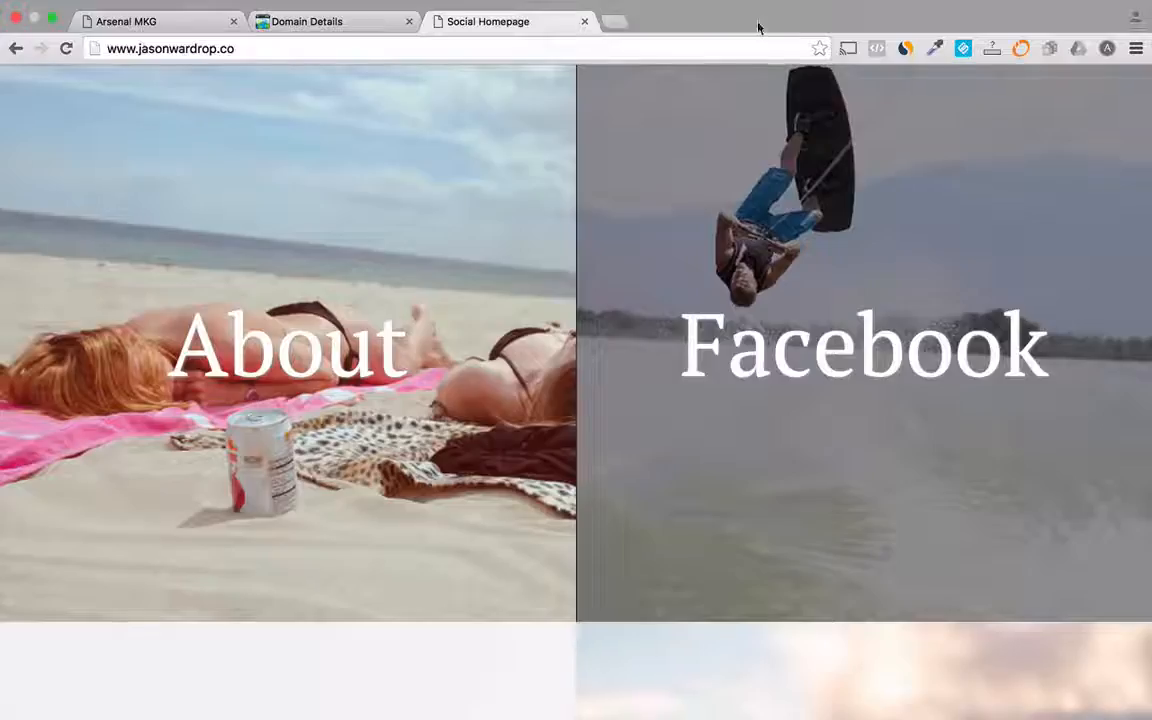
- Test the homepage's About section and open and close its Contact form
click(297, 348)
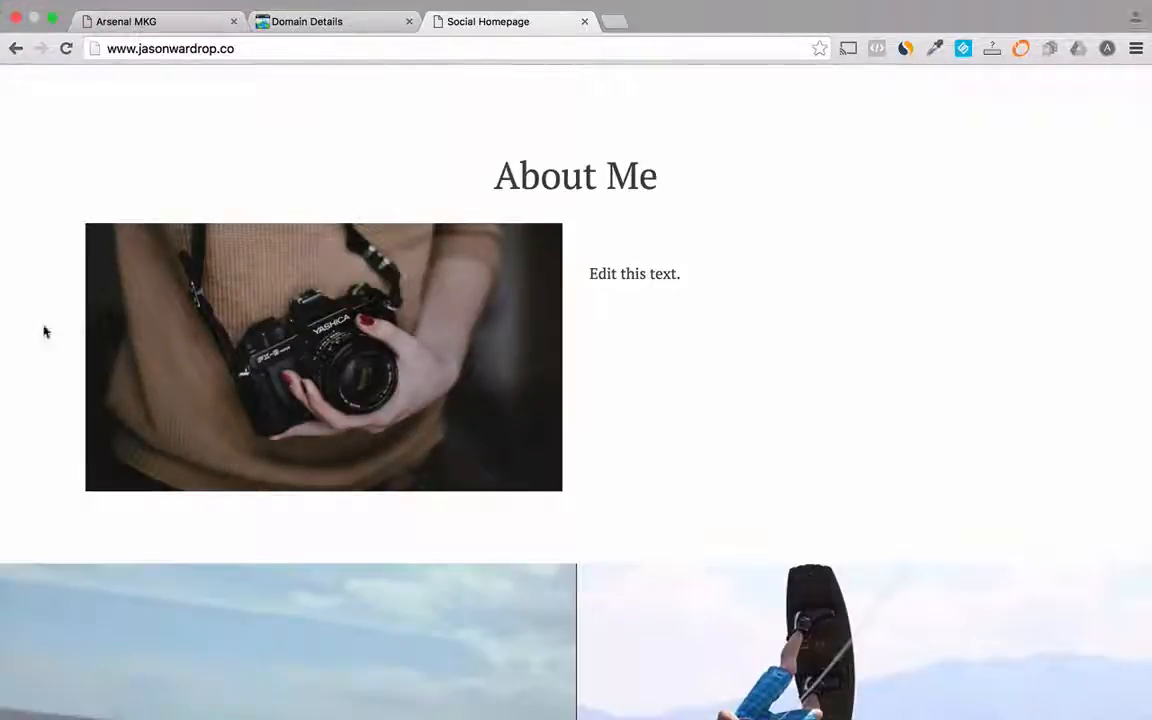
scroll(641, 361, down, 3)
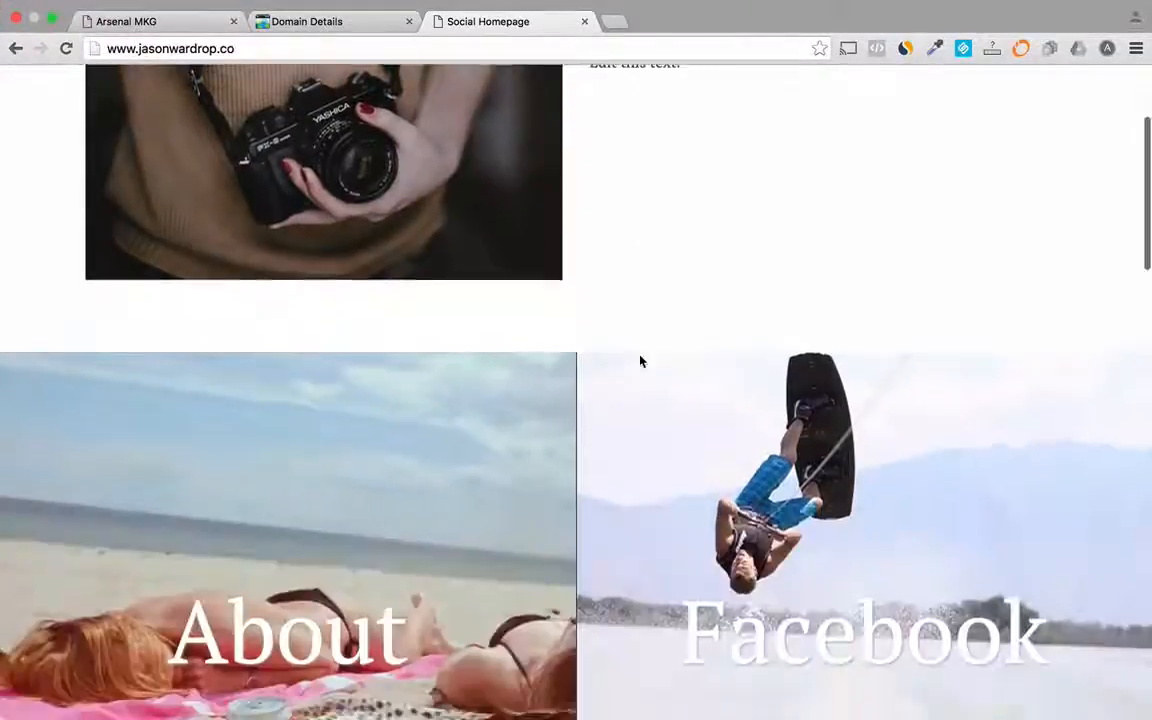
scroll(641, 361, down, 10)
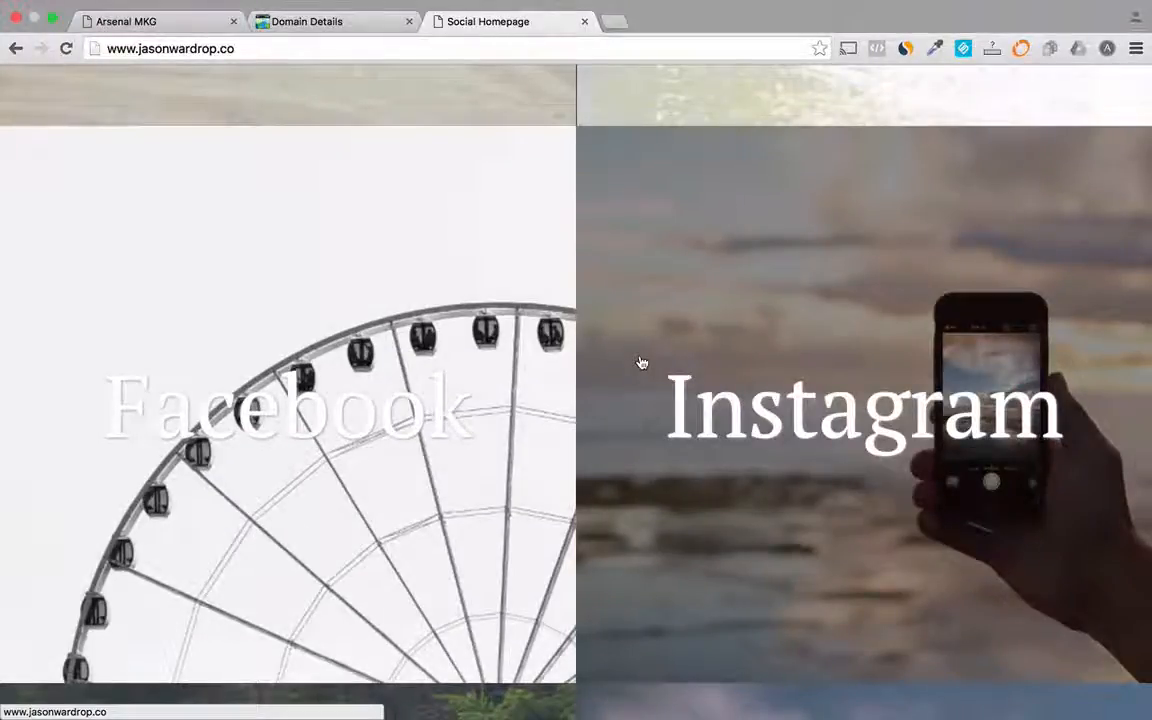
scroll(641, 361, down, 14)
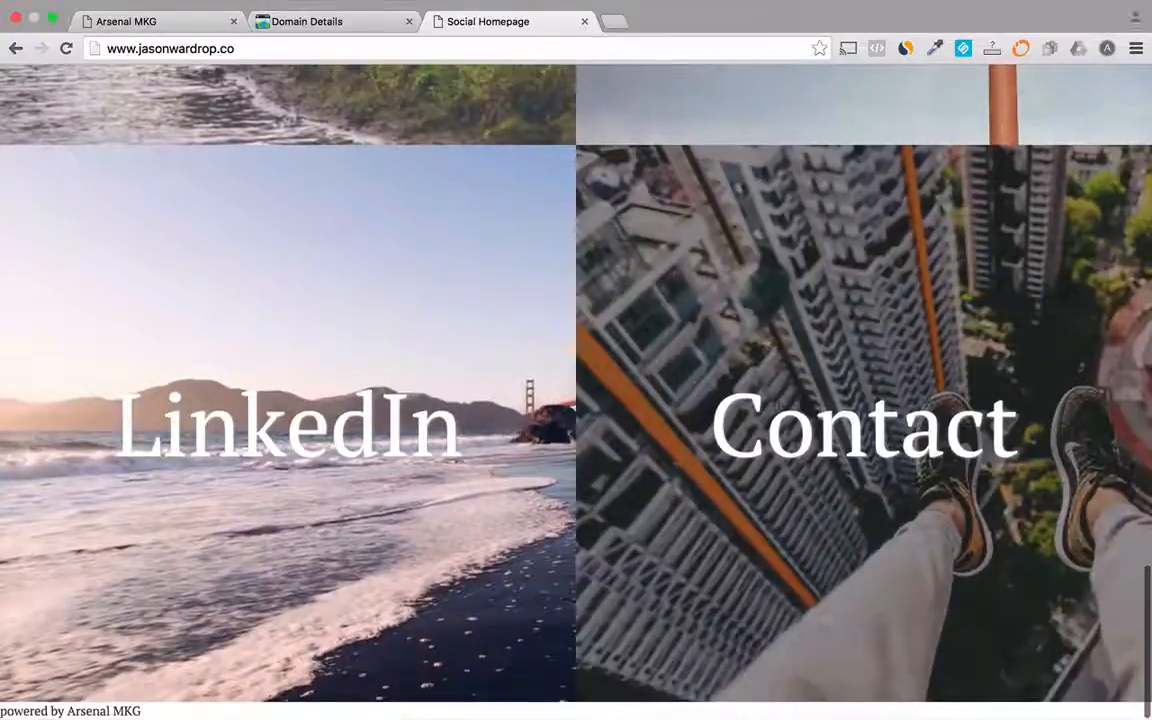
click(779, 406)
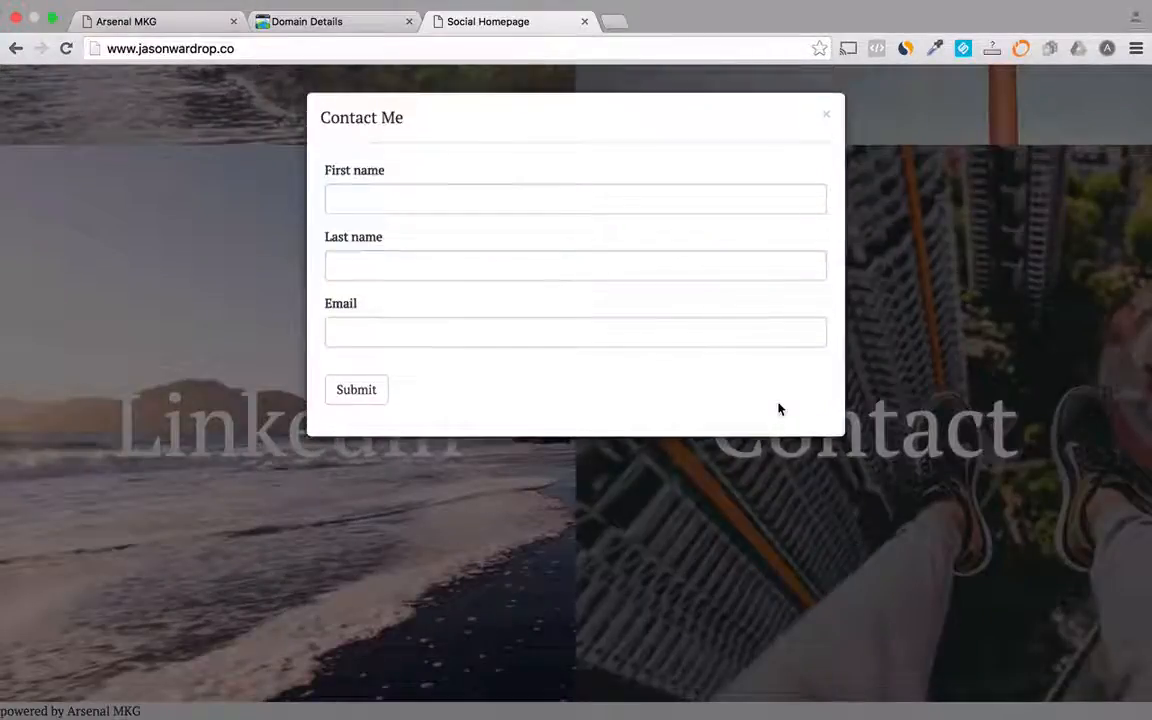
click(827, 116)
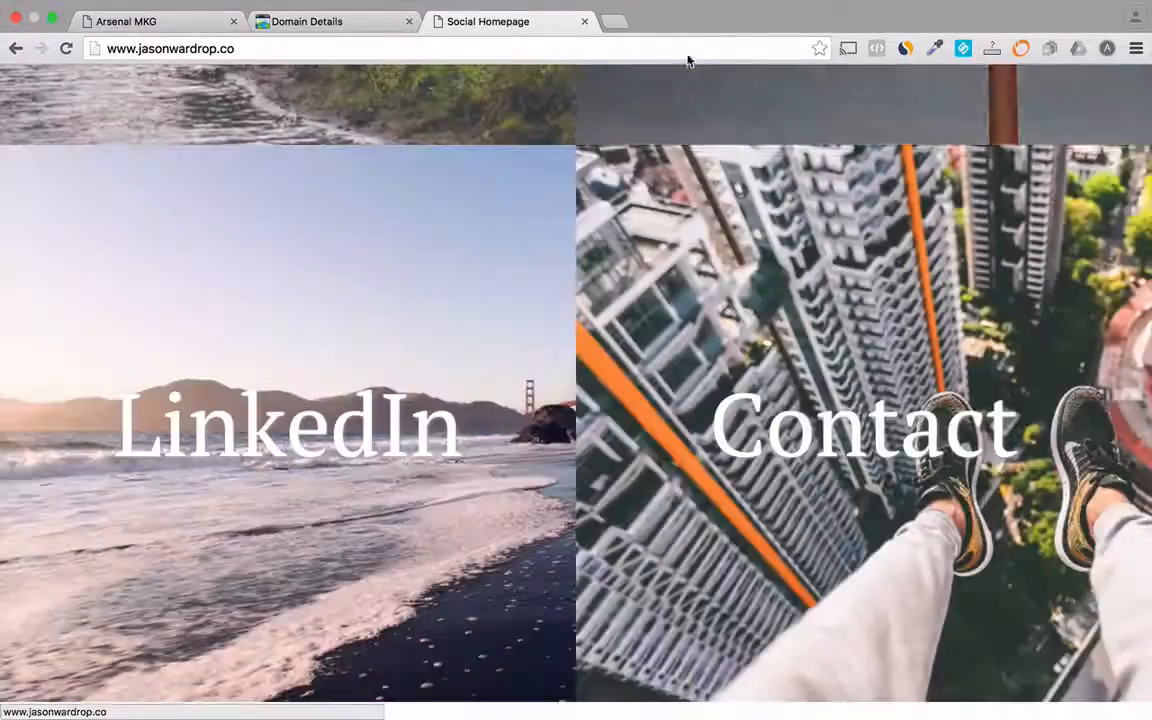
- Open the custom domain's contact subdomain address in a new tab
click(616, 21)
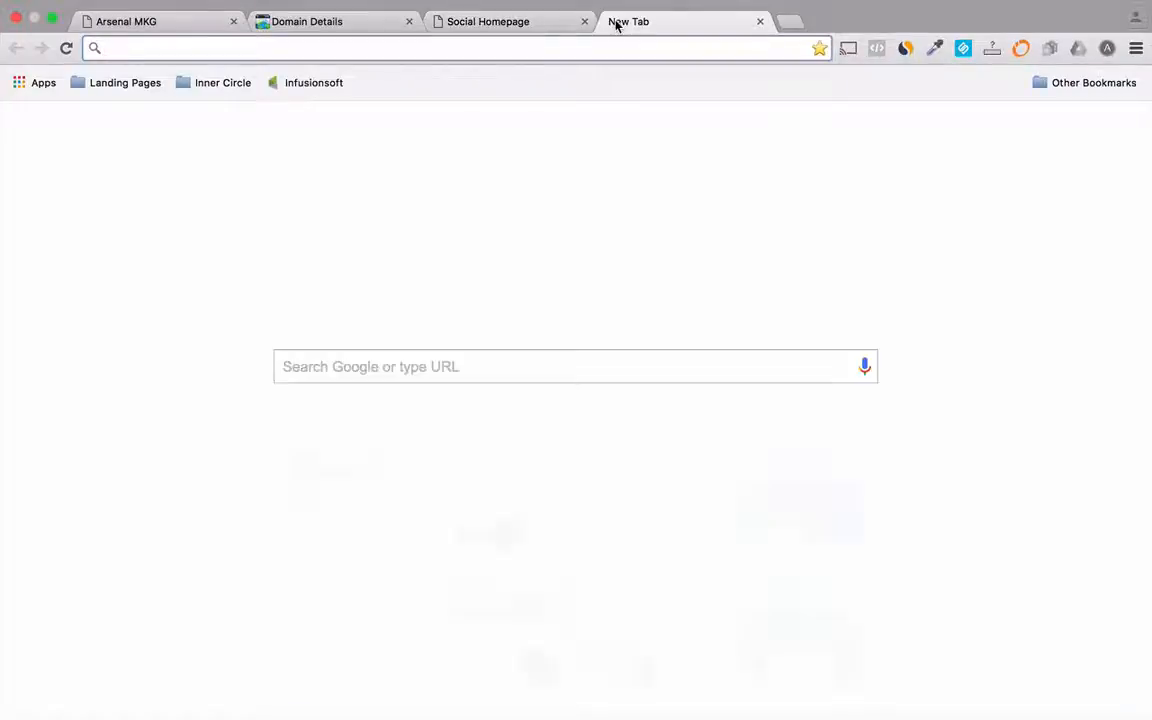
text(contact.)
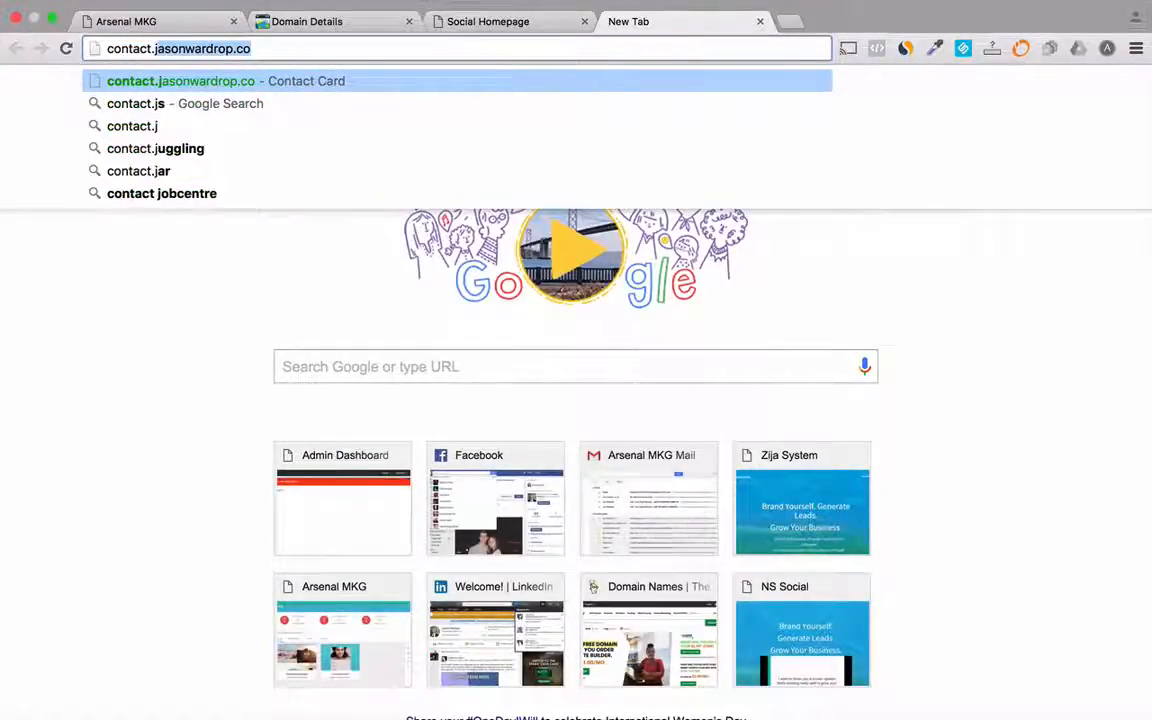
key(Return)
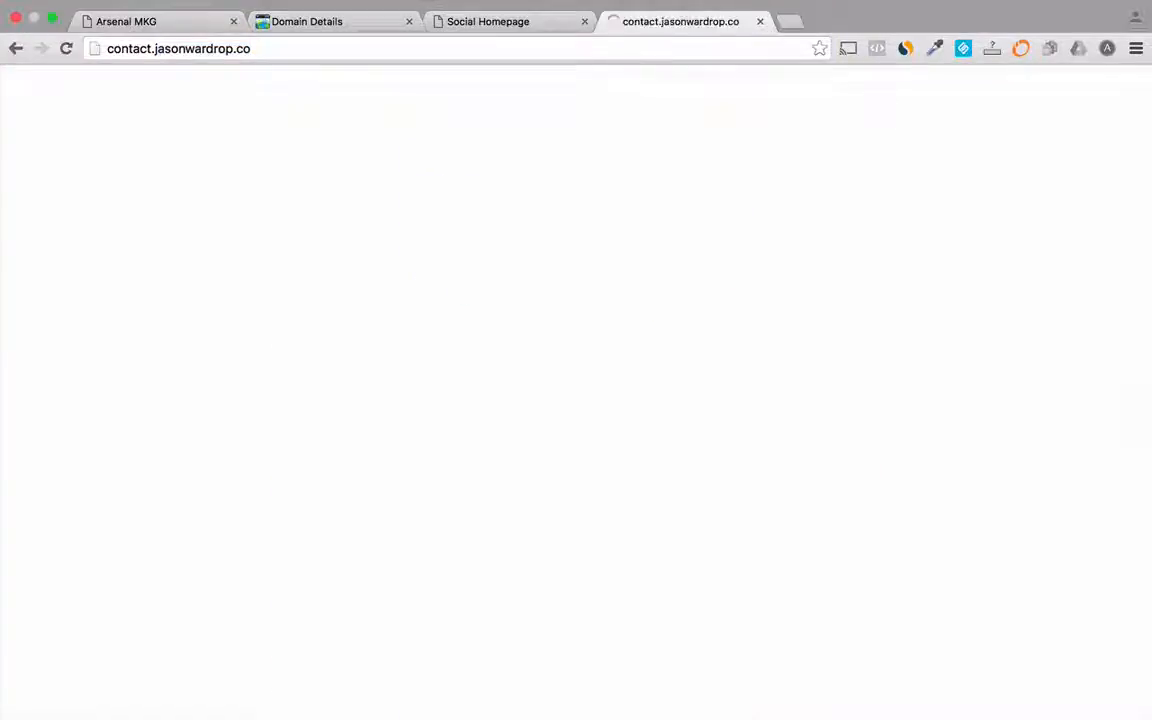